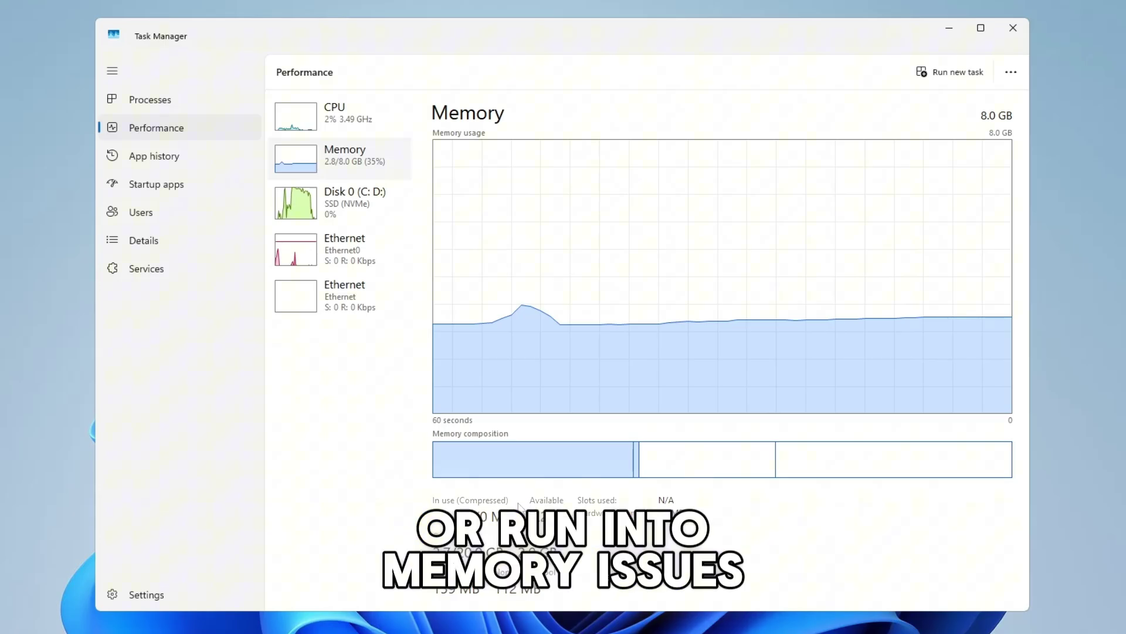
- Restart Task Manager from the taskbar menu and display its Performance graphs
{"action": "left_click", "coordinate": [1013, 28]}
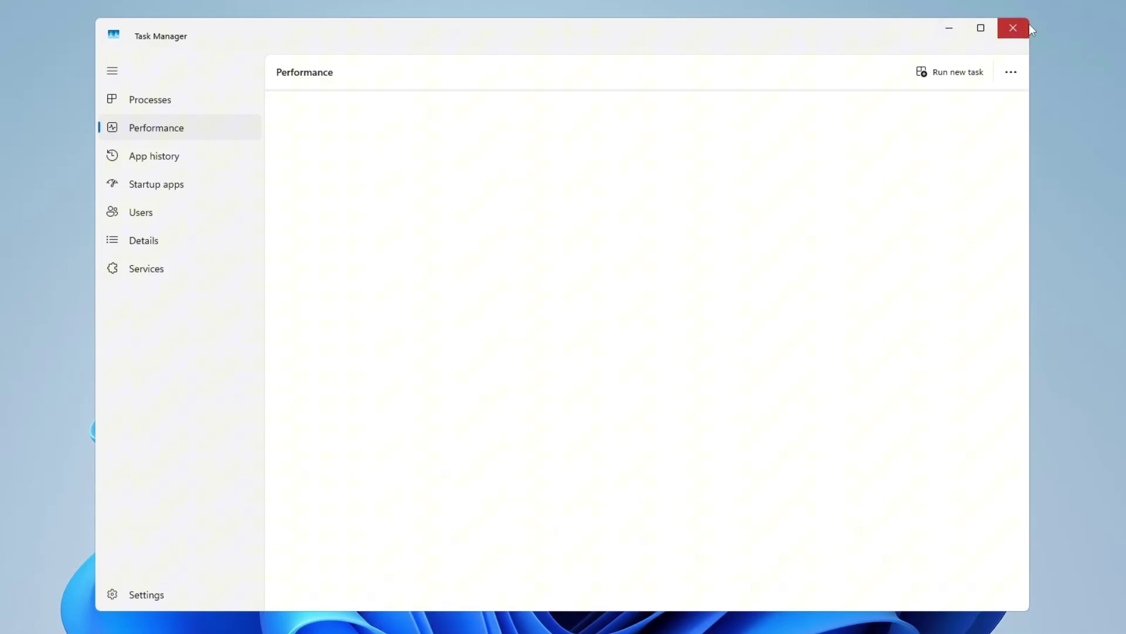
{"action": "right_click", "coordinate": [862, 628]}
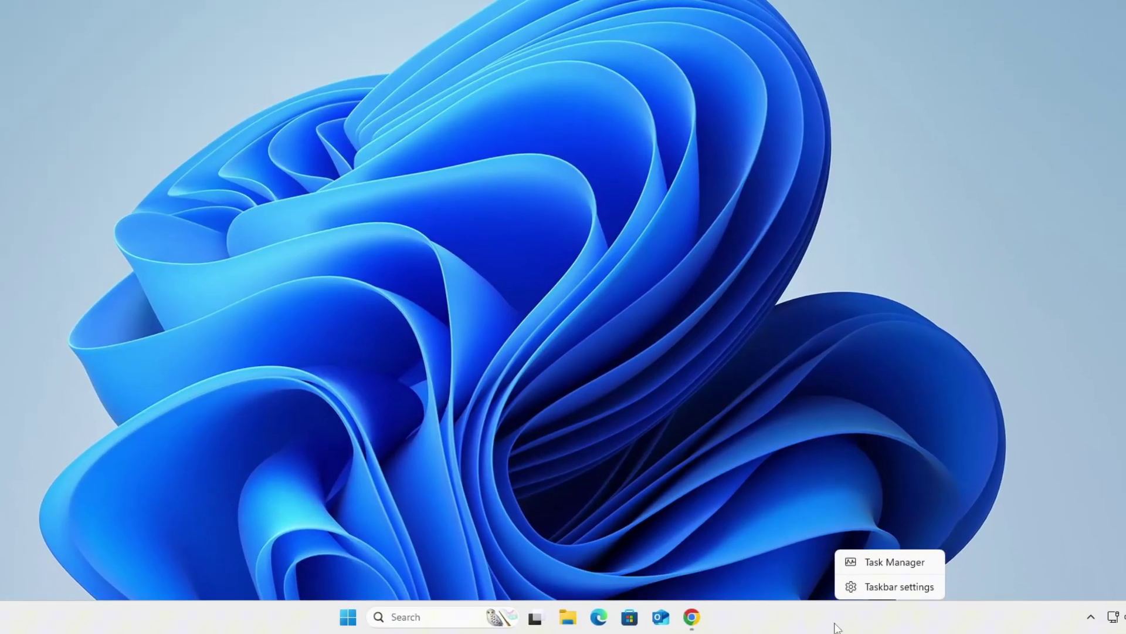
{"action": "left_click", "coordinate": [890, 562]}
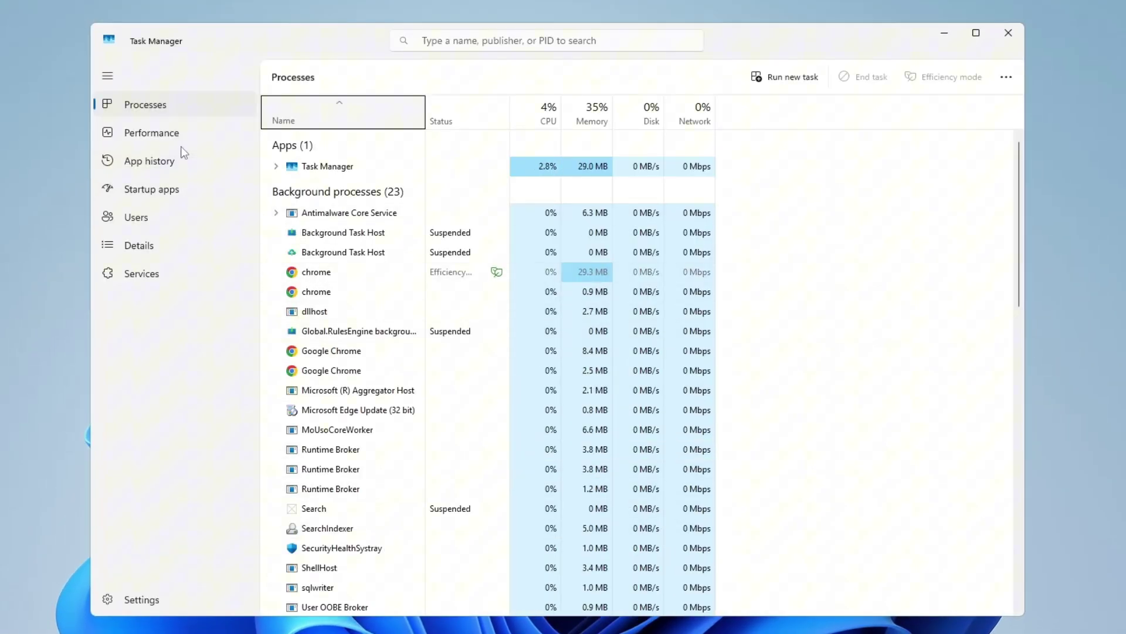
{"action": "left_click", "coordinate": [174, 136]}
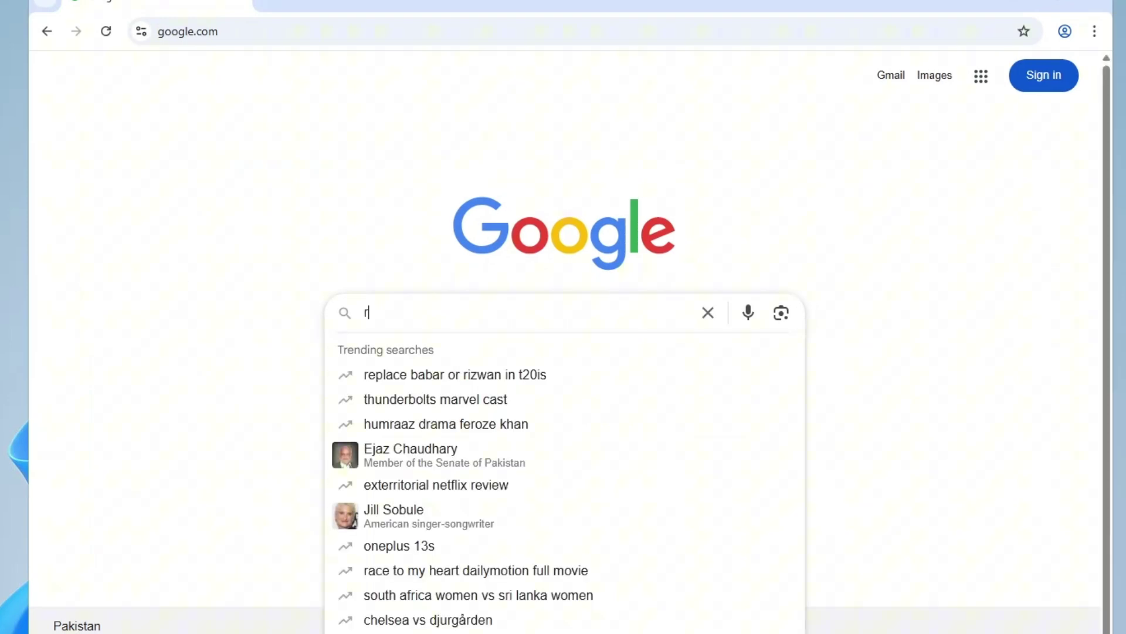
- Search Google for 'rammap' and download RAMMap.zip from the Sysinternals RAMMap page
{"action": "type", "text": "ammap"}
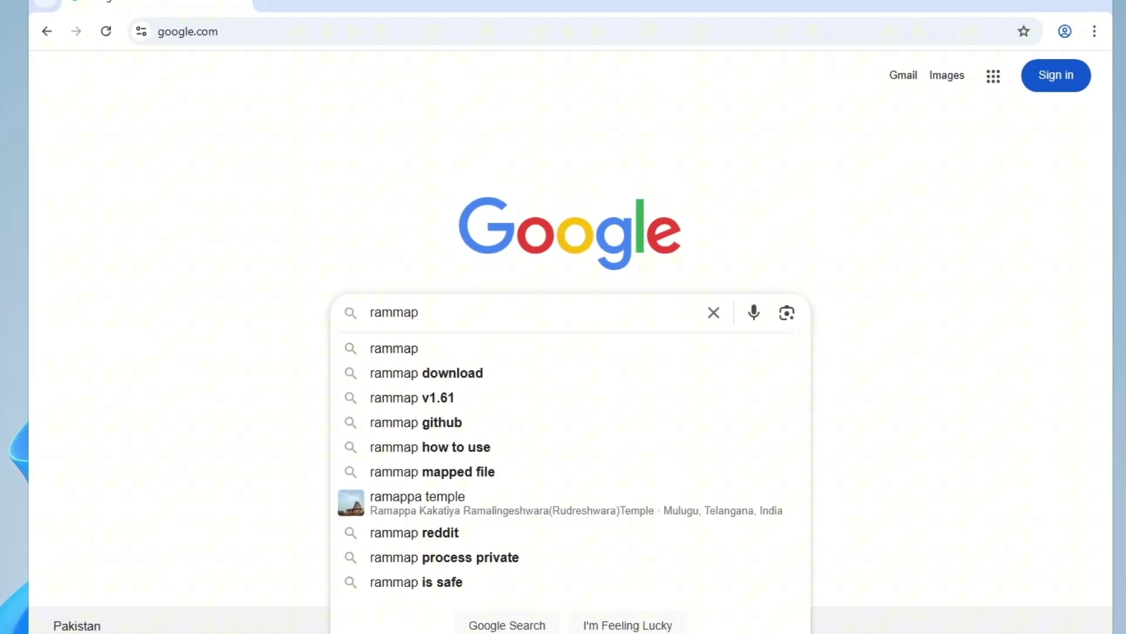
{"action": "key", "text": "Return"}
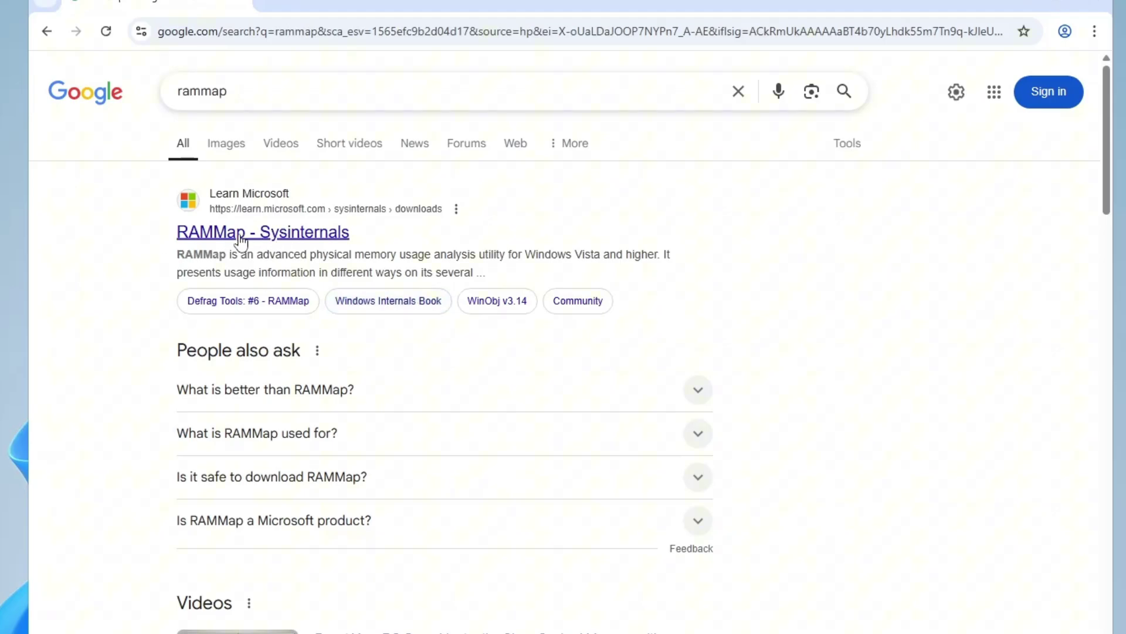
{"action": "left_click", "coordinate": [271, 234]}
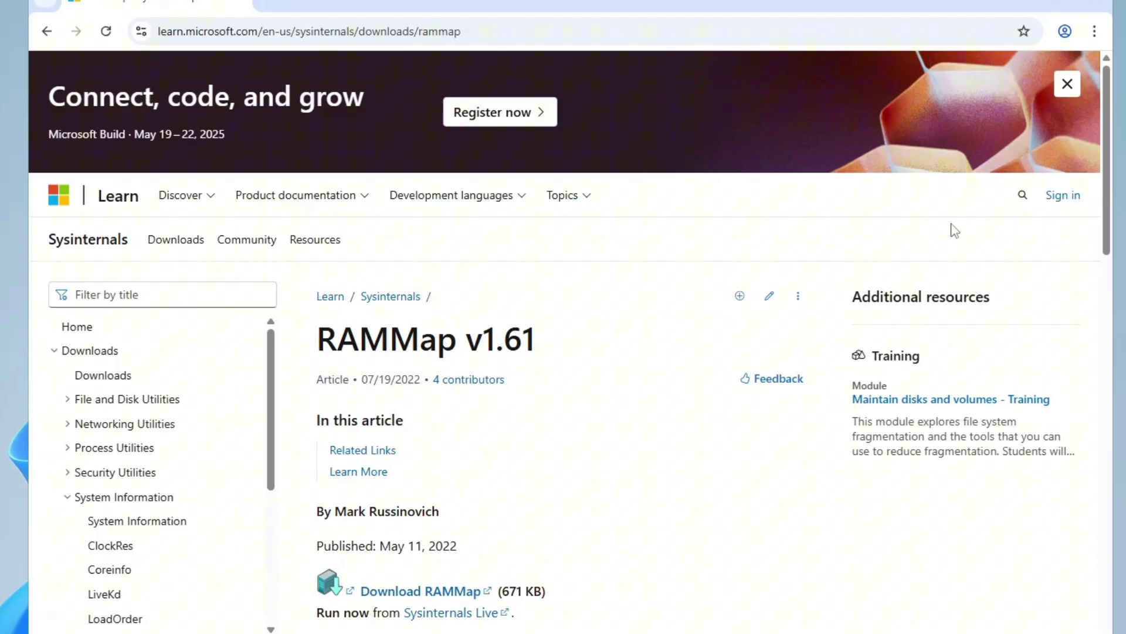
{"action": "scroll", "coordinate": [1095, 211], "scroll_direction": "down", "scroll_amount": 2}
{"action": "scroll", "coordinate": [1018, 296], "scroll_direction": "down", "scroll_amount": 2}
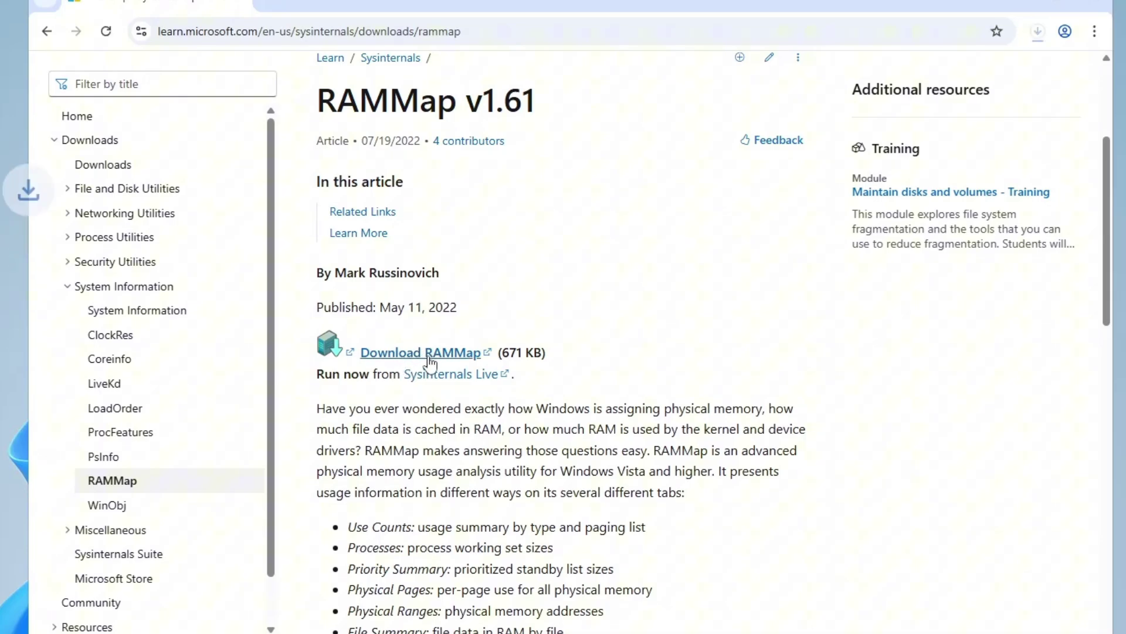
{"action": "left_click", "coordinate": [1043, 32]}
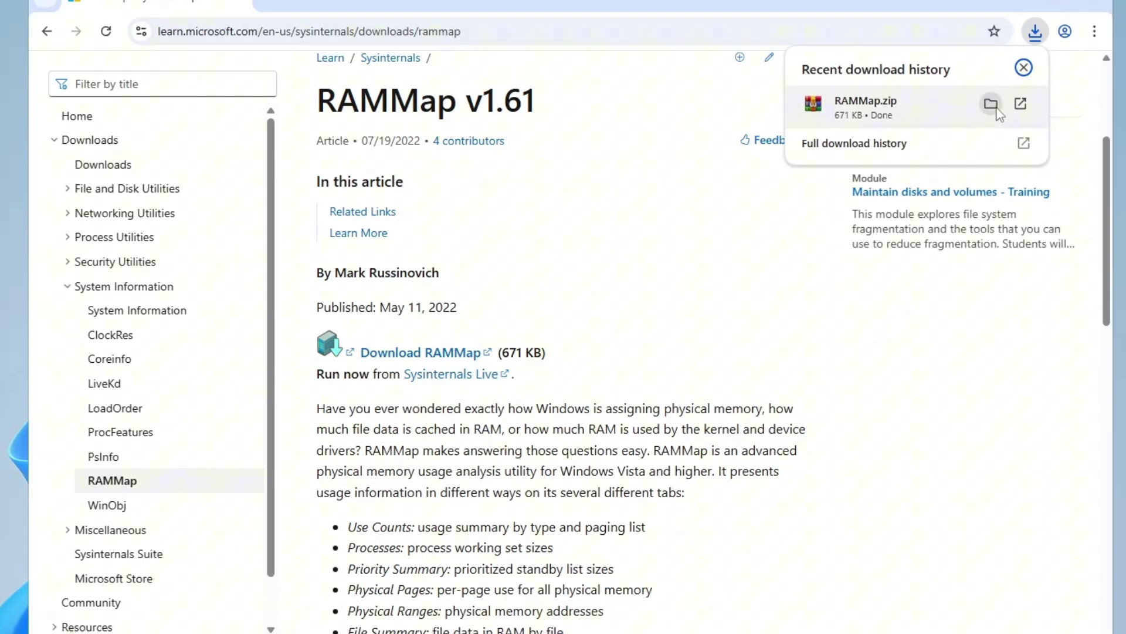
- Show RAMMap.zip in its folder and extract all of its contents
{"action": "left_click", "coordinate": [991, 103]}
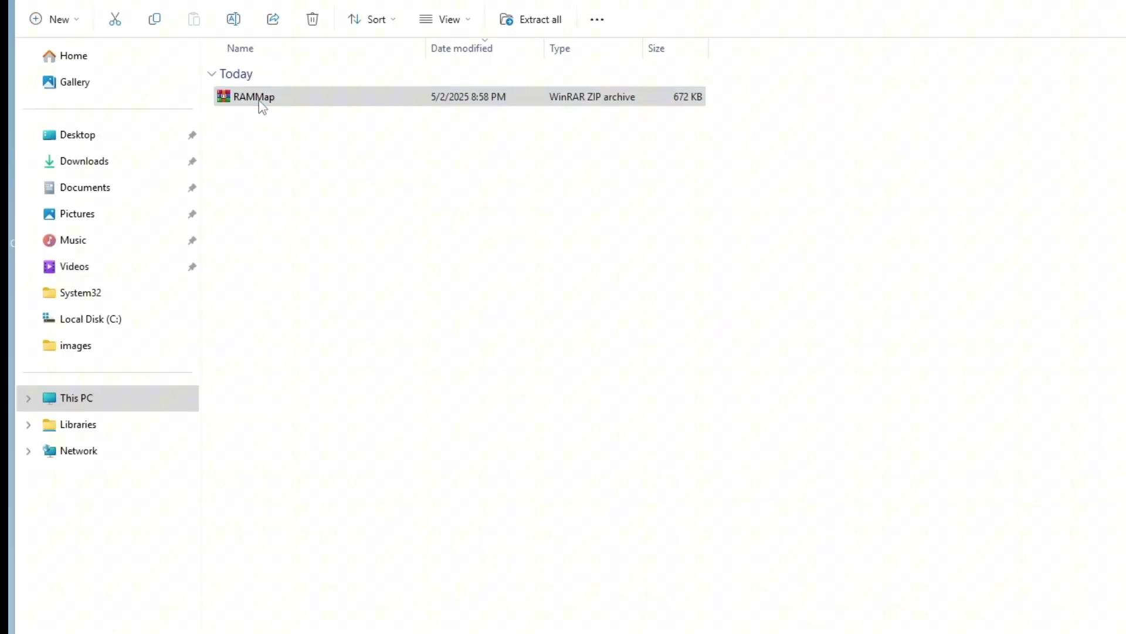
{"action": "right_click", "coordinate": [260, 102]}
{"action": "left_click", "coordinate": [326, 246]}
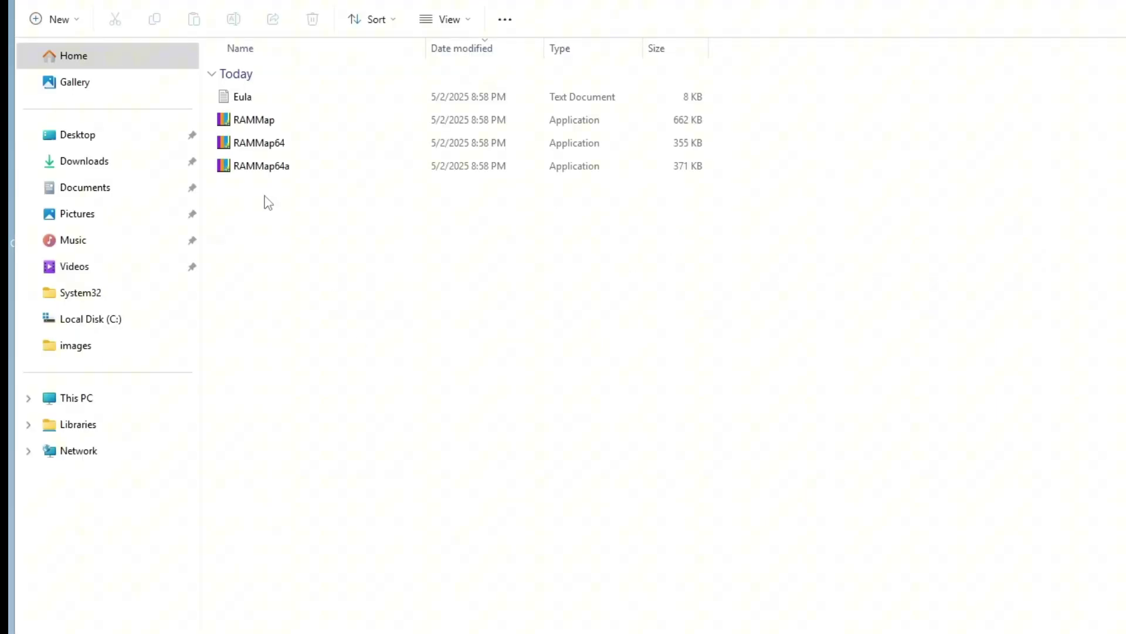
- Run RAMMap64 as administrator and approve the UAC prompt
{"action": "left_click", "coordinate": [271, 147]}
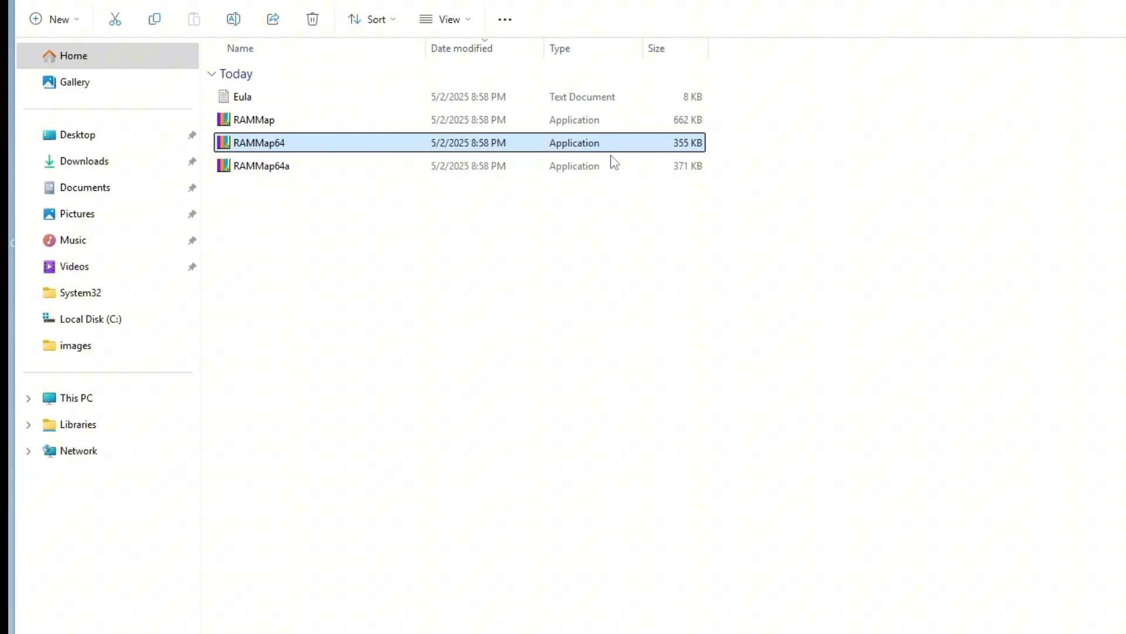
{"action": "right_click", "coordinate": [271, 147]}
{"action": "left_click", "coordinate": [340, 261]}
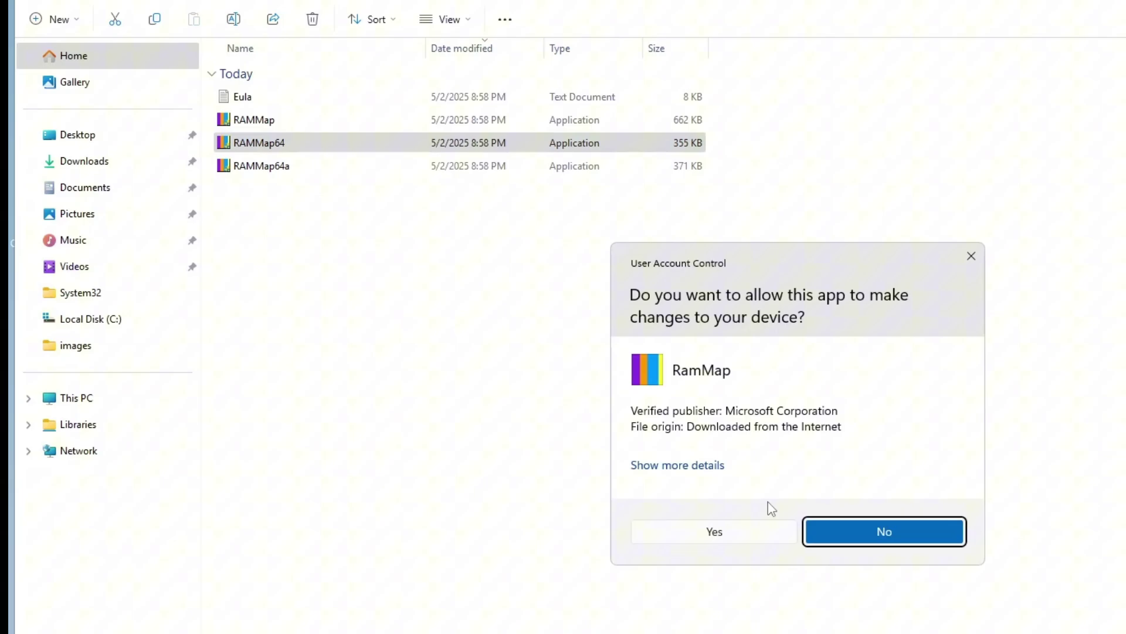
{"action": "left_click", "coordinate": [723, 531]}
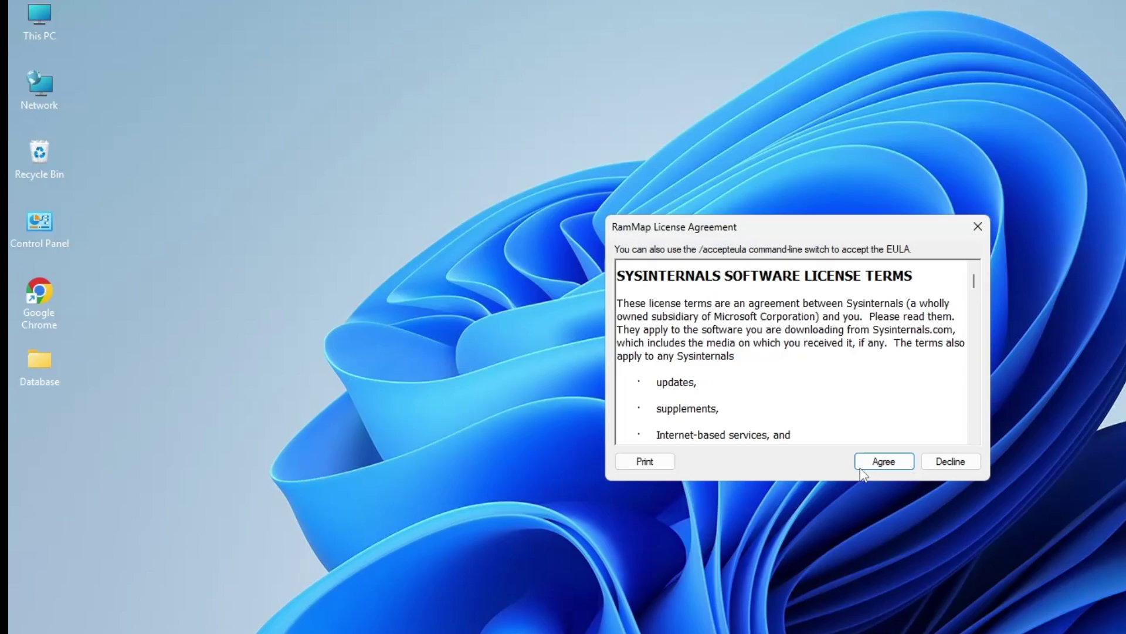
- Agree to the RAMMap license and run Empty Standby List
{"action": "left_click", "coordinate": [862, 465]}
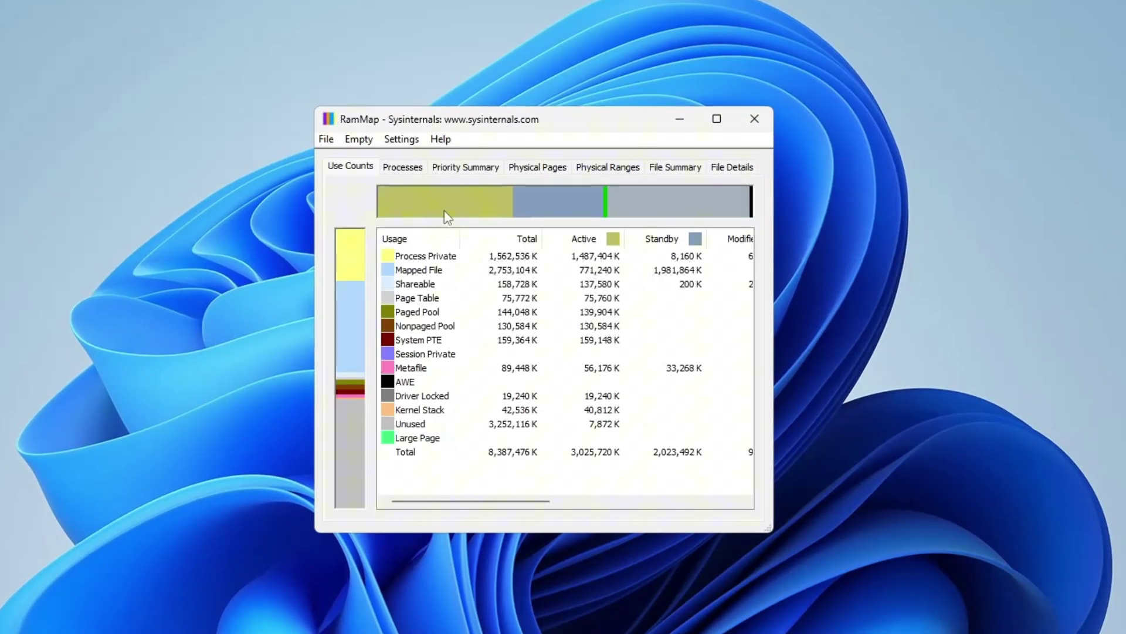
{"action": "left_click", "coordinate": [368, 144]}
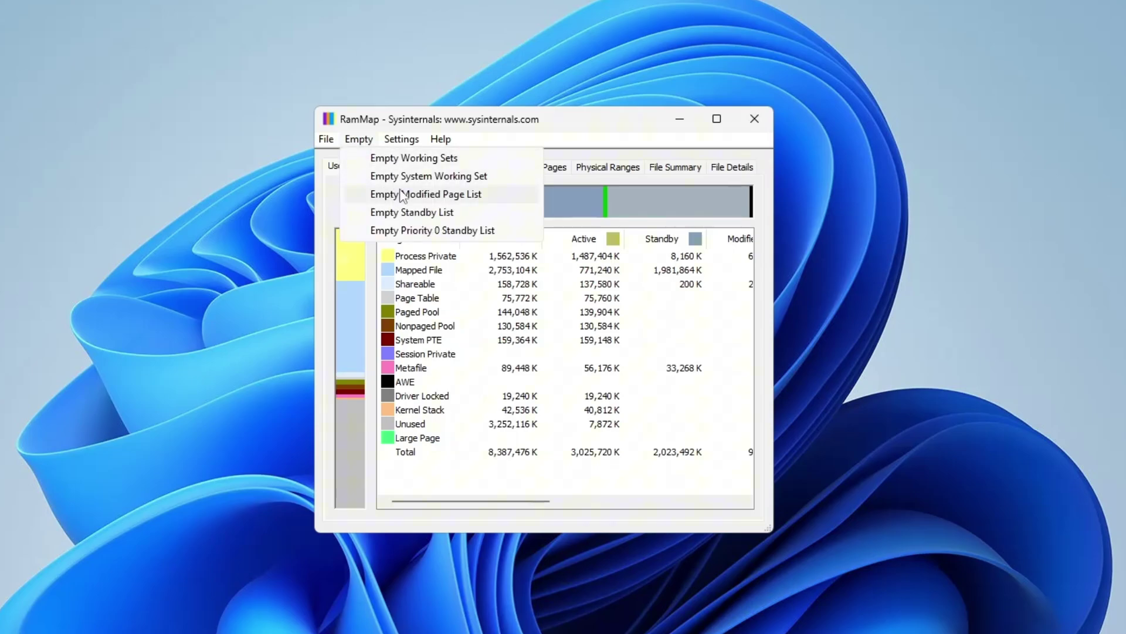
{"action": "left_click", "coordinate": [439, 213]}
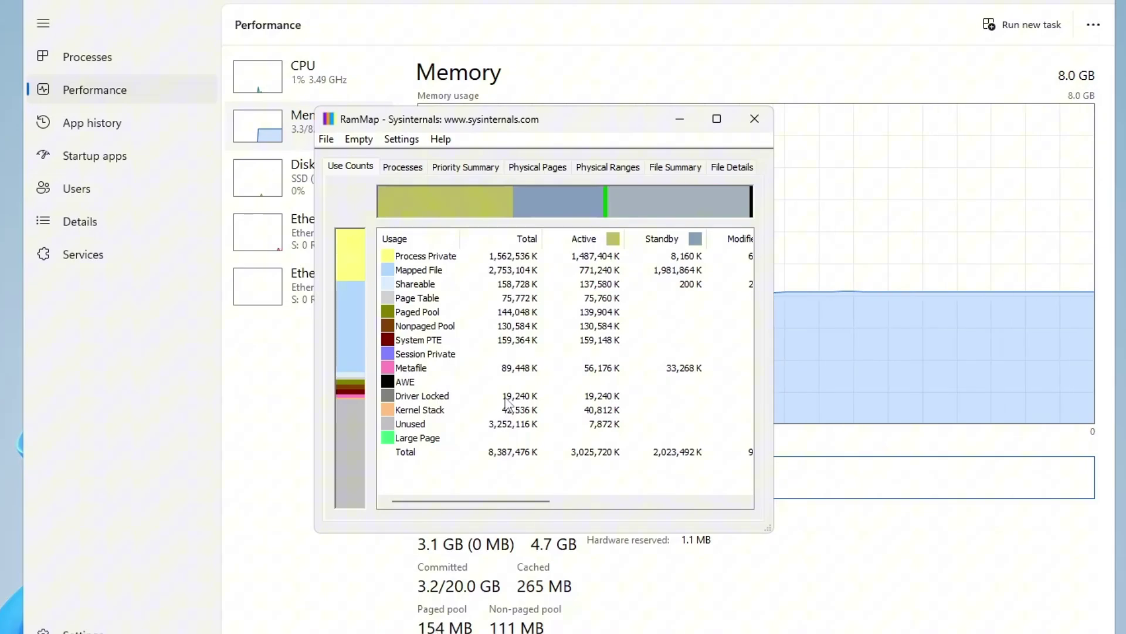
- Close RAMMap and minimize Task Manager after checking the memory graph
{"action": "left_click", "coordinate": [756, 117]}
{"action": "left_click", "coordinate": [1019, 5]}
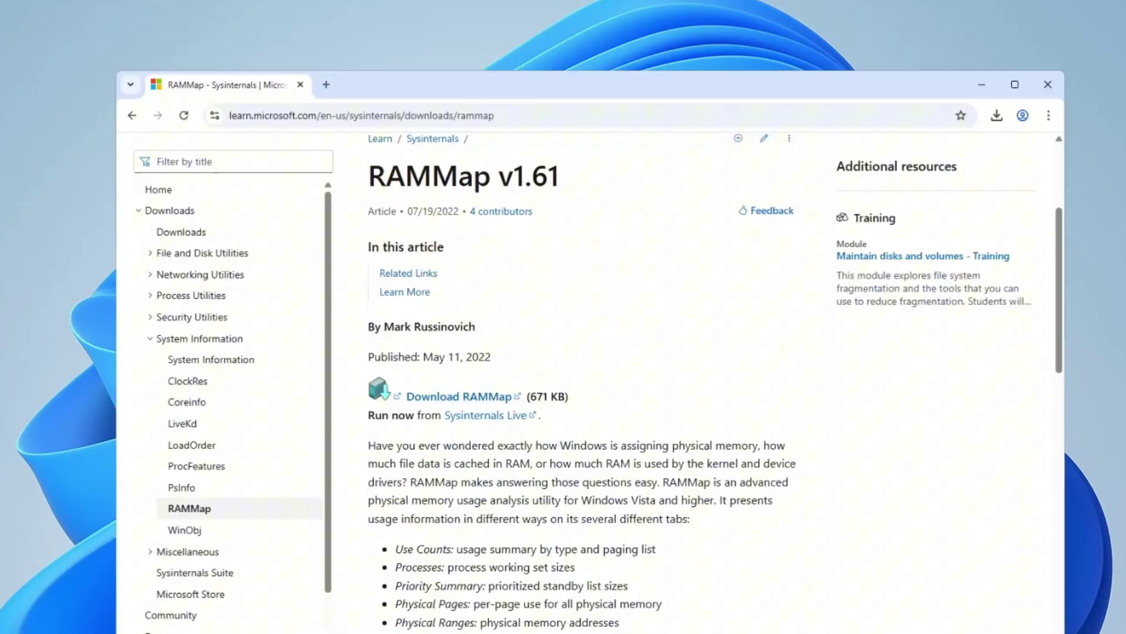
- Search 'empty standby list' and download the Windows executable from its Internet Archive page
{"action": "key", "text": "ctrl+l"}
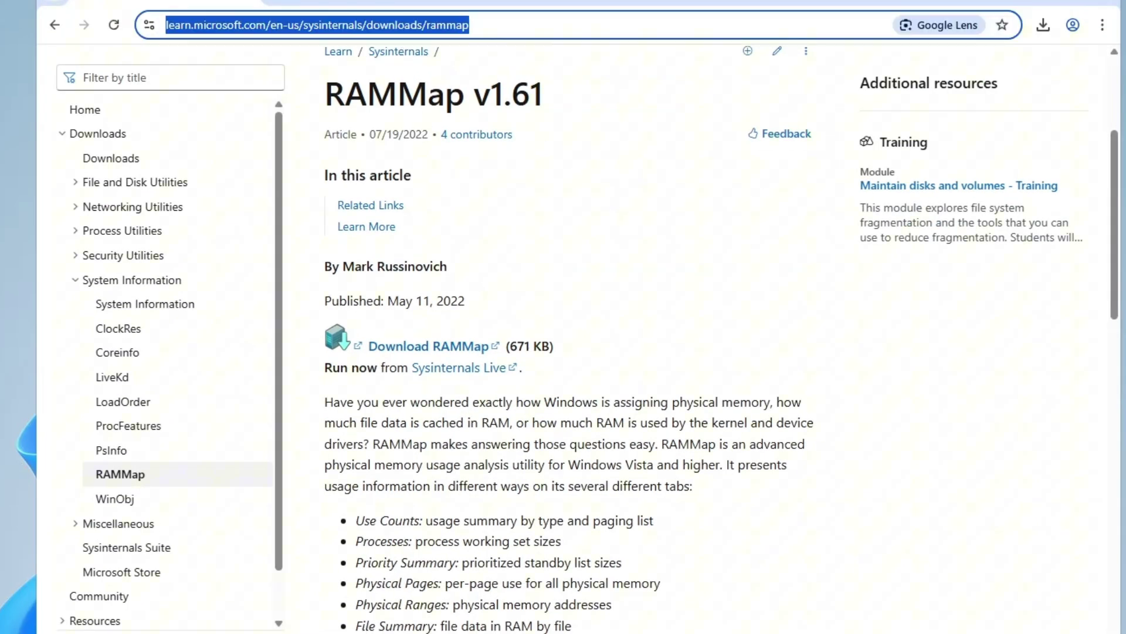
{"action": "type", "text": "empty standby list"}
{"action": "key", "text": "Return"}
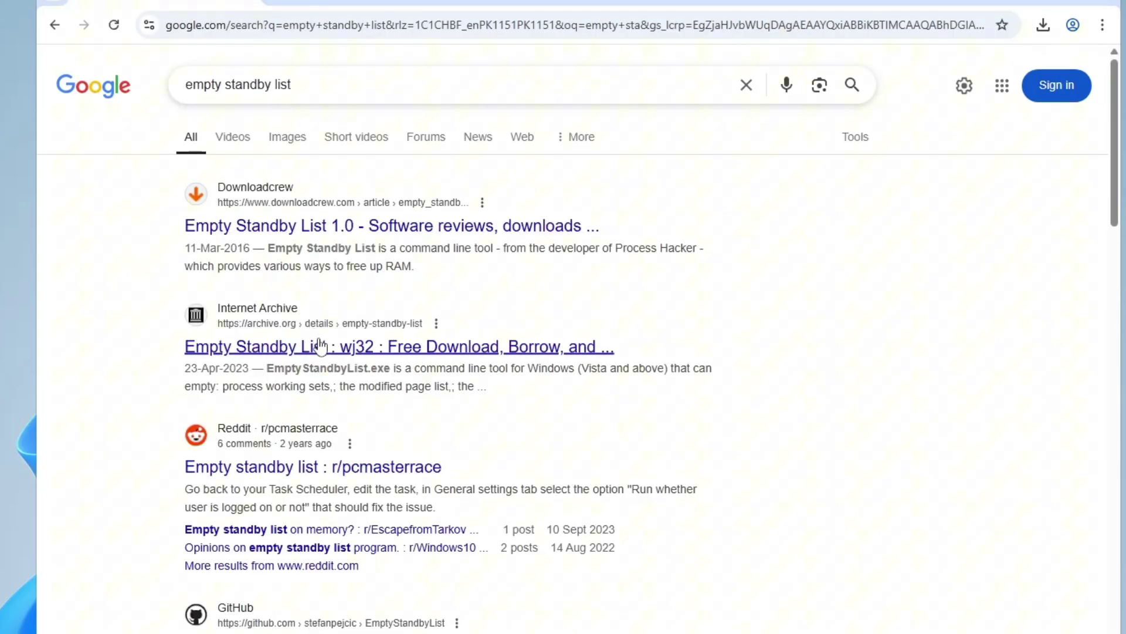
{"action": "left_click", "coordinate": [419, 350]}
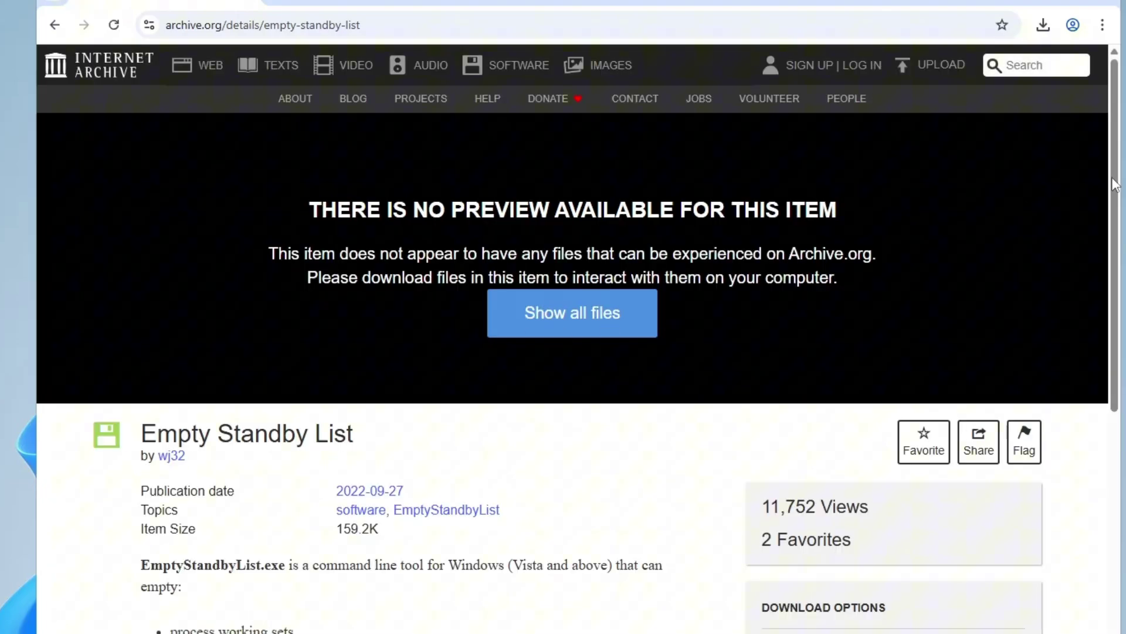
{"action": "left_click_drag", "start_coordinate": [1114, 185], "coordinate": [1096, 340]}
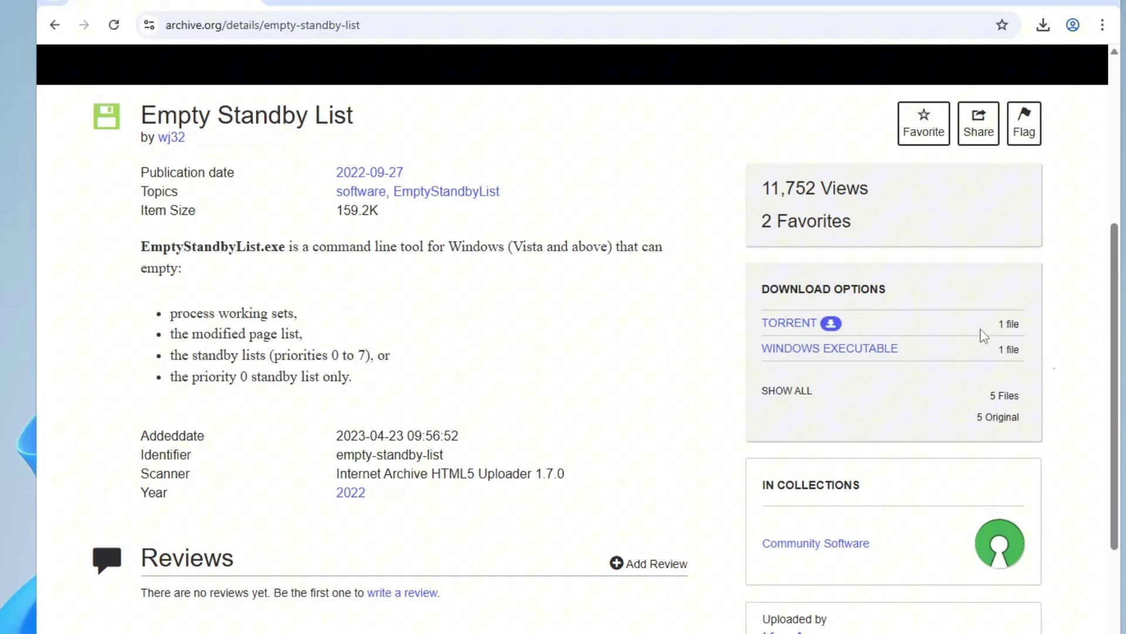
{"action": "left_click", "coordinate": [815, 352]}
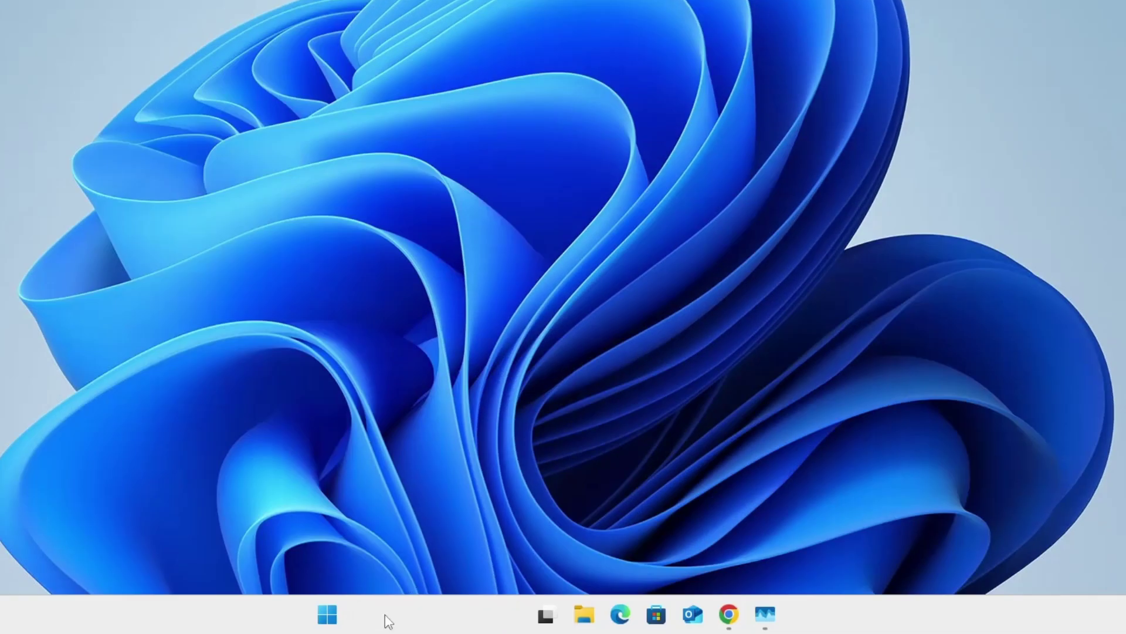
- Launch and enlarge Task Scheduler, then create a task named 'Ram Cache Clear'
{"action": "left_click", "coordinate": [388, 616]}
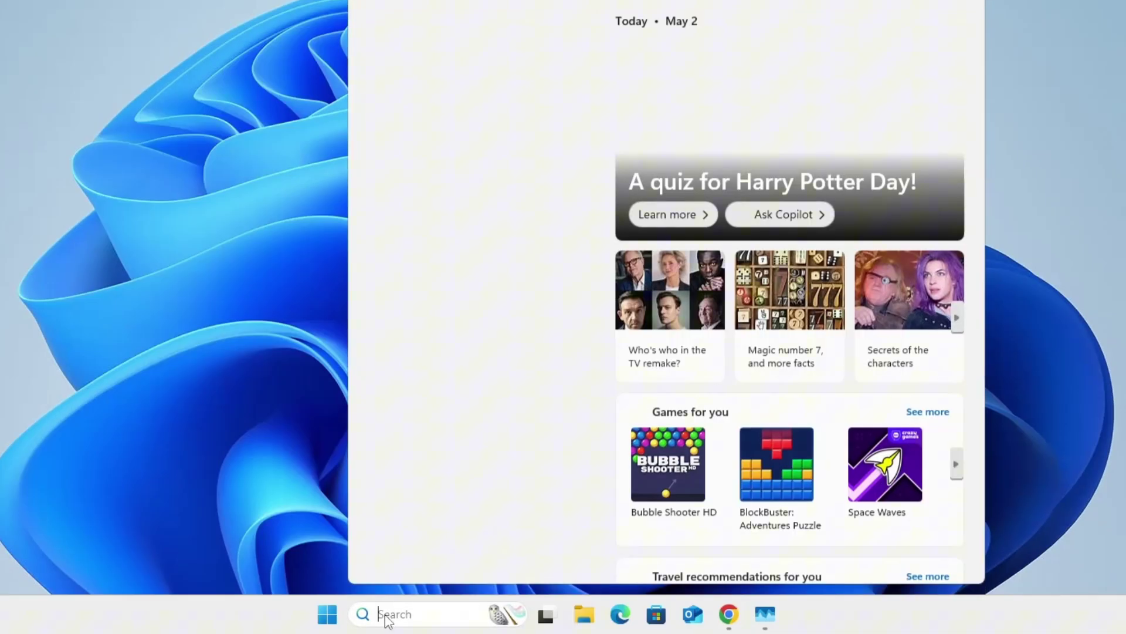
{"action": "type", "text": "task s"}
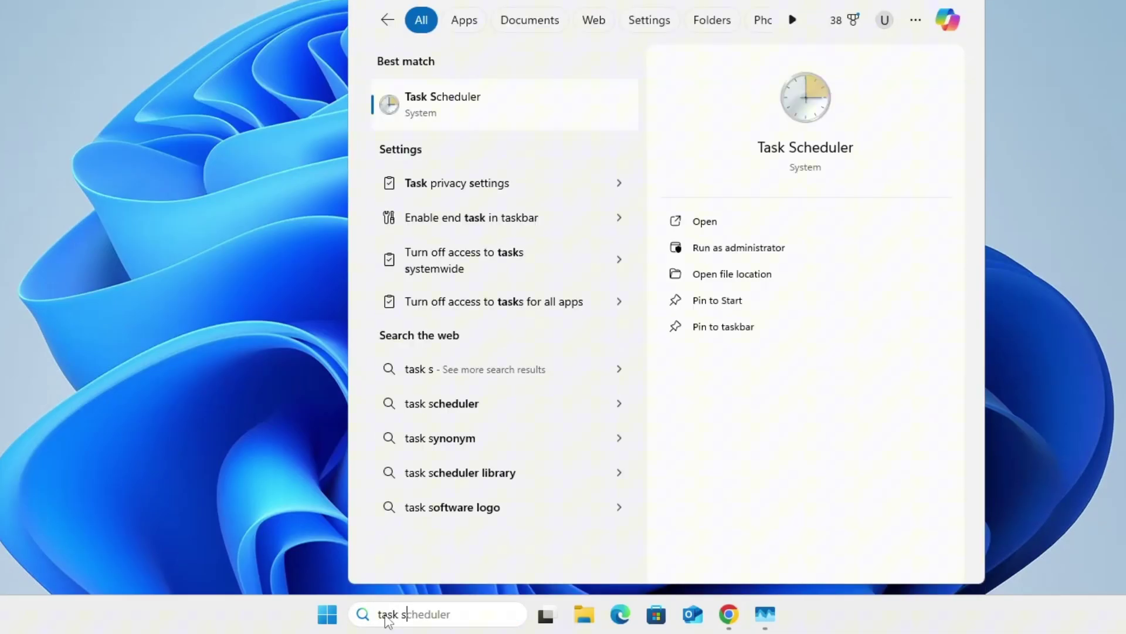
{"action": "left_click", "coordinate": [483, 103]}
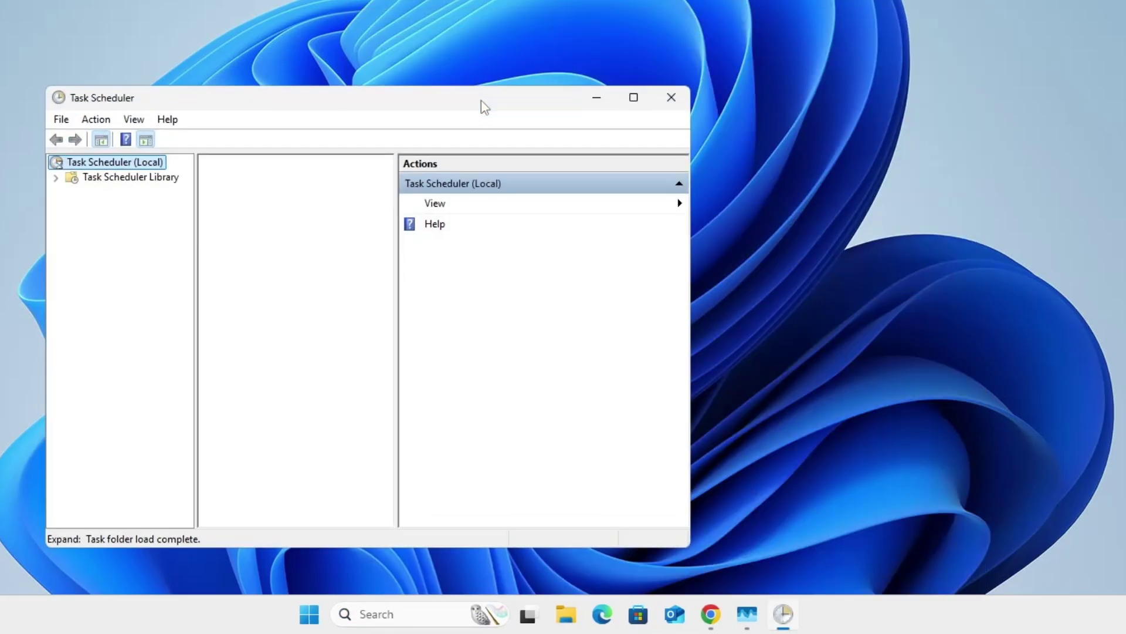
{"action": "left_click_drag", "start_coordinate": [481, 100], "coordinate": [591, 2]}
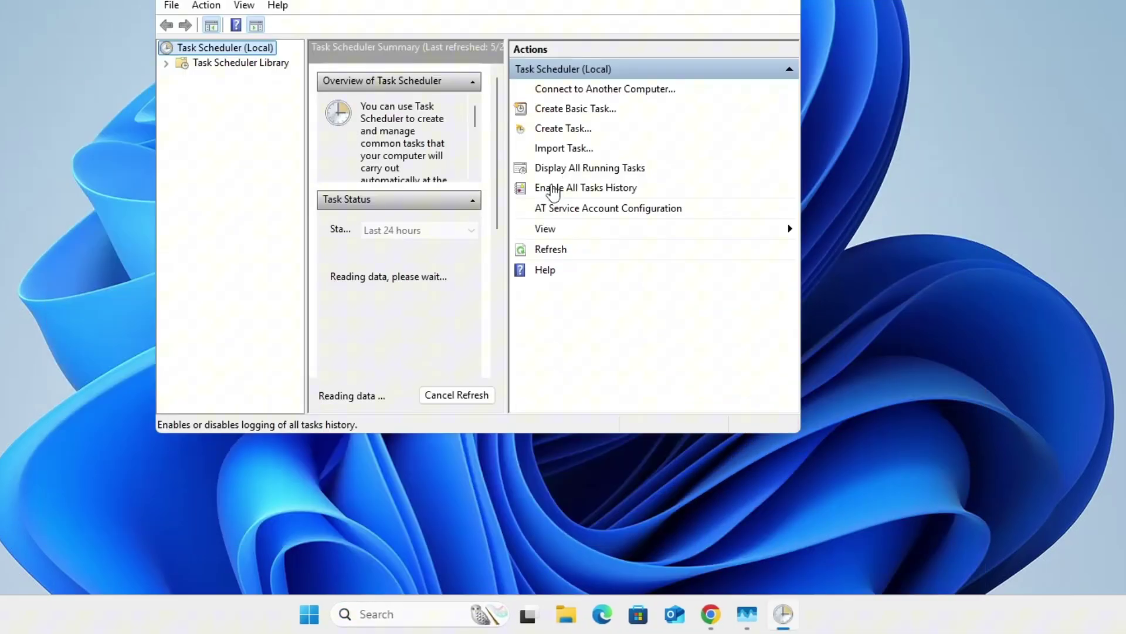
{"action": "left_click_drag", "start_coordinate": [800, 137], "coordinate": [973, 136]}
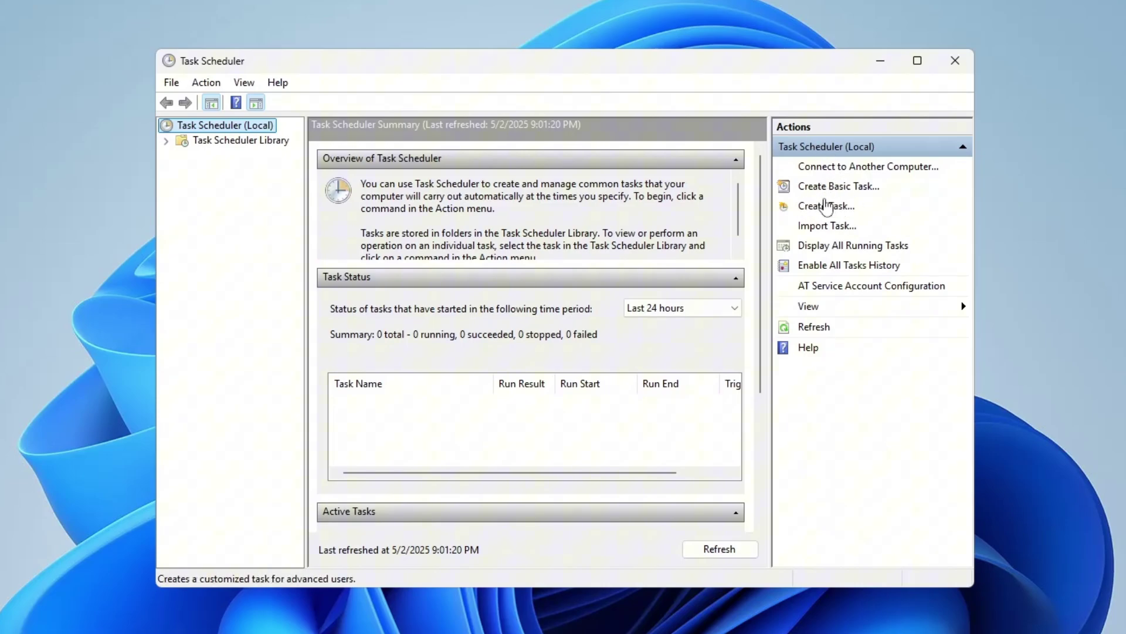
{"action": "left_click", "coordinate": [826, 206]}
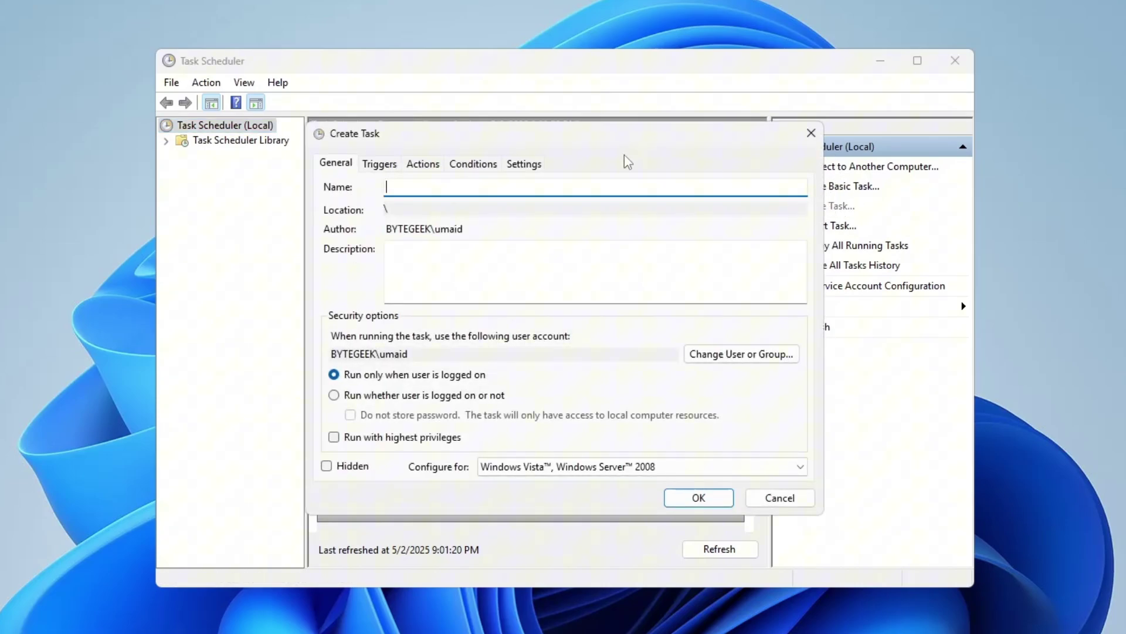
{"action": "type", "text": "Ram Cache Clear"}
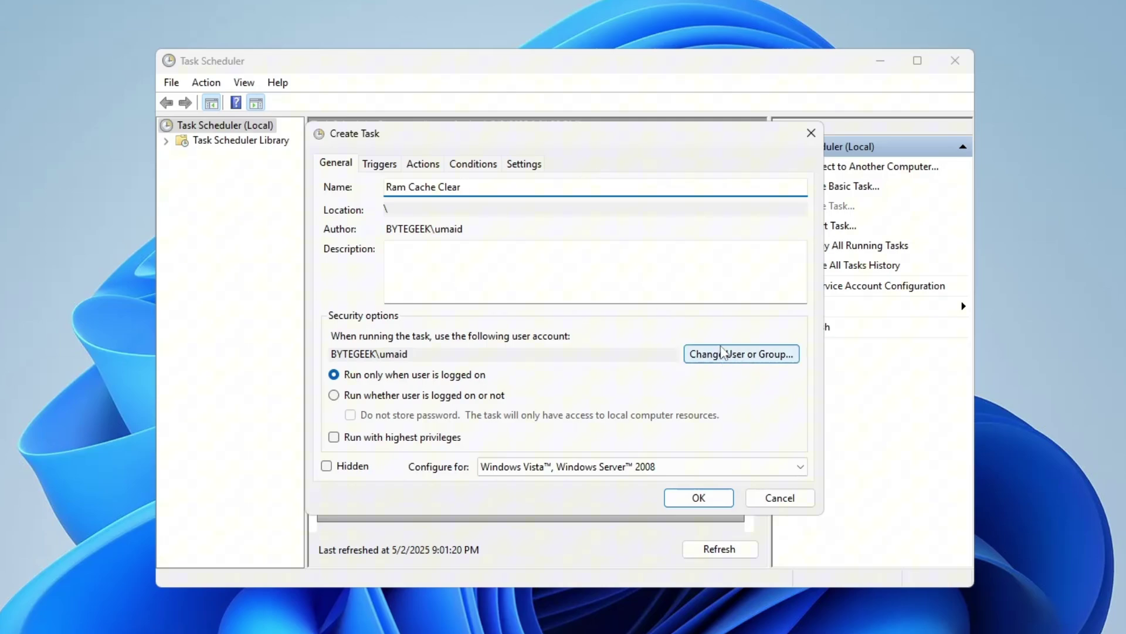
- Choose SYSTEM via the Advanced user search as the task's run-as account
{"action": "left_click", "coordinate": [742, 357]}
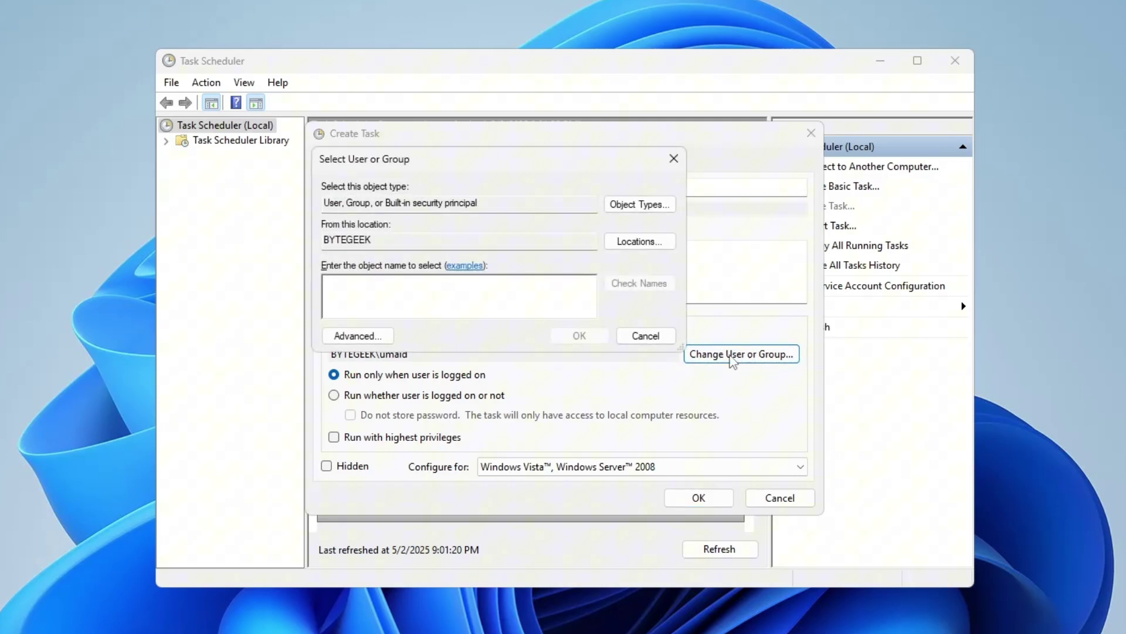
{"action": "left_click", "coordinate": [352, 334]}
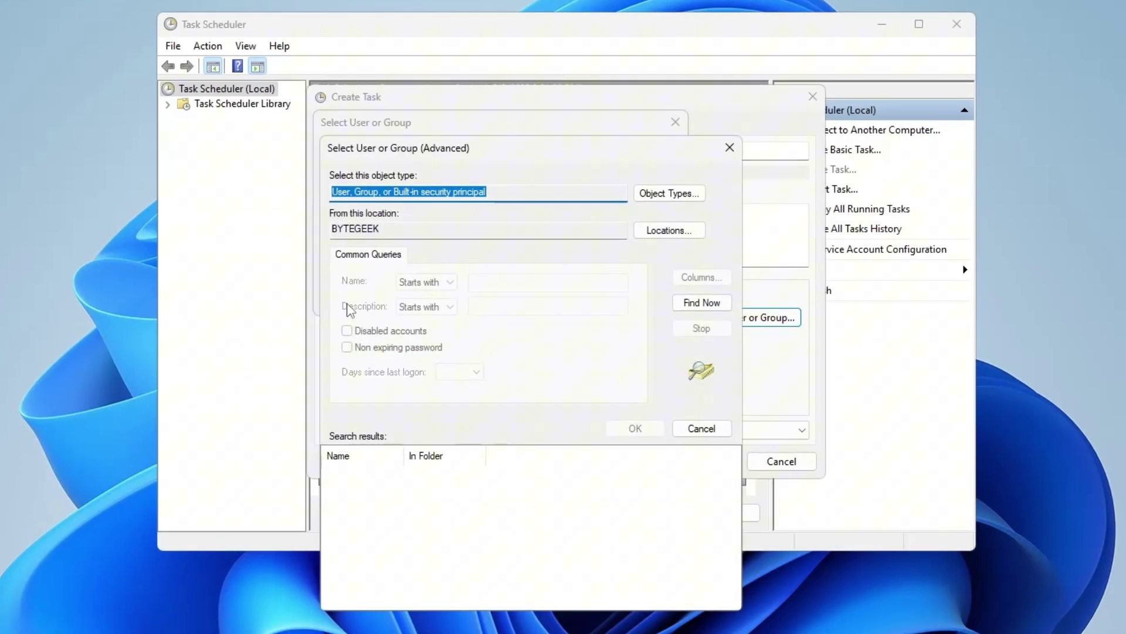
{"action": "left_click", "coordinate": [700, 316]}
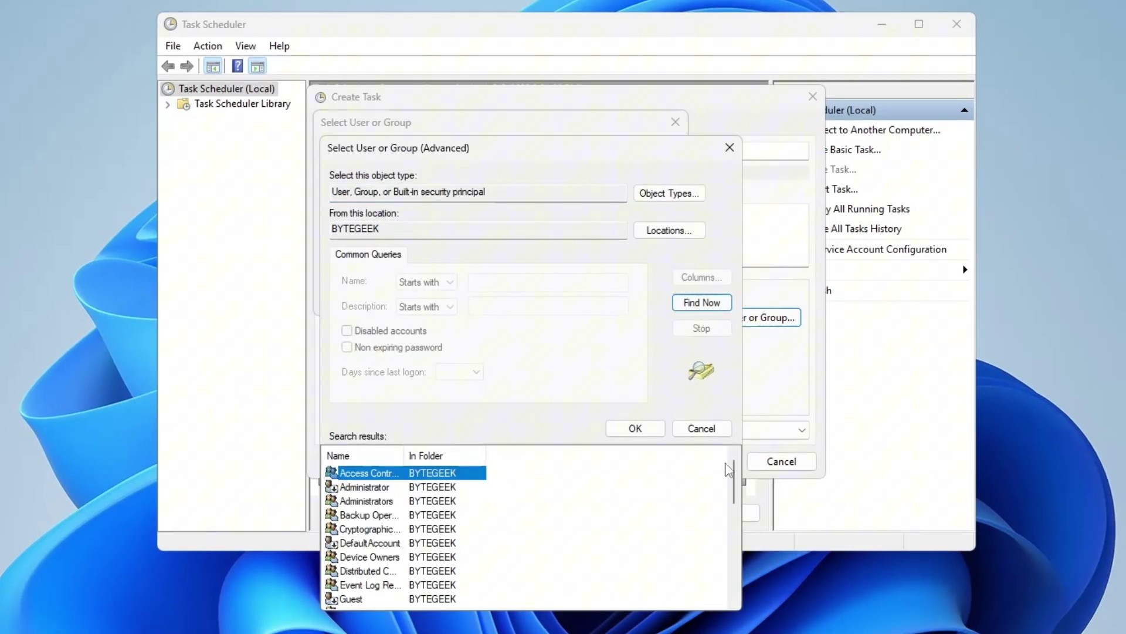
{"action": "left_click_drag", "start_coordinate": [733, 471], "coordinate": [738, 552]}
{"action": "left_click", "coordinate": [359, 572]}
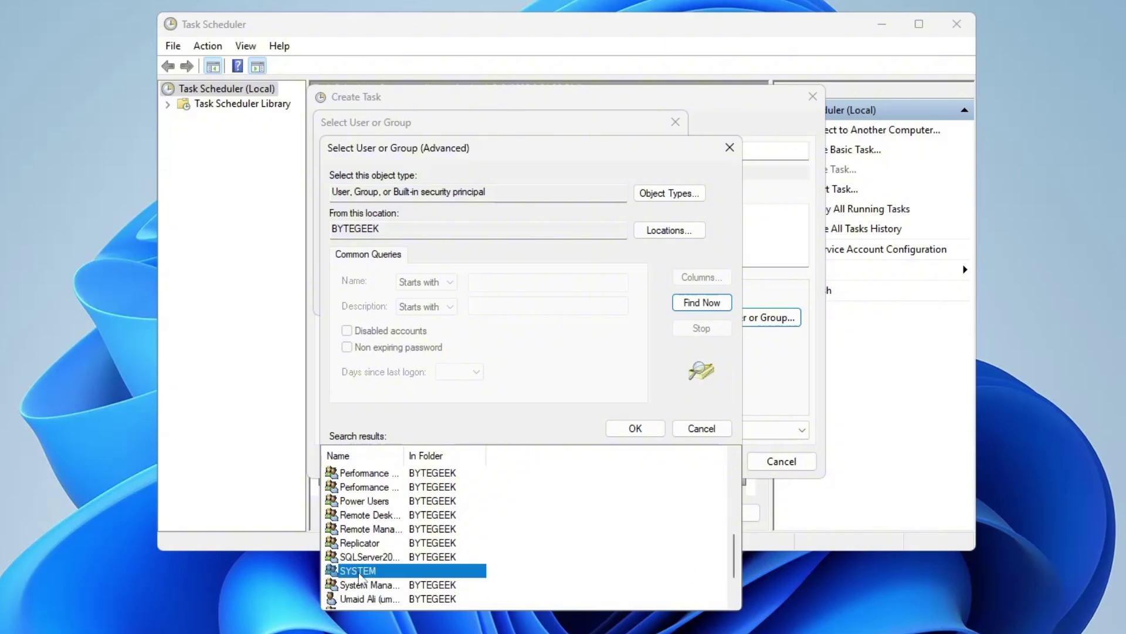
{"action": "left_click", "coordinate": [640, 427]}
{"action": "left_click", "coordinate": [587, 298]}
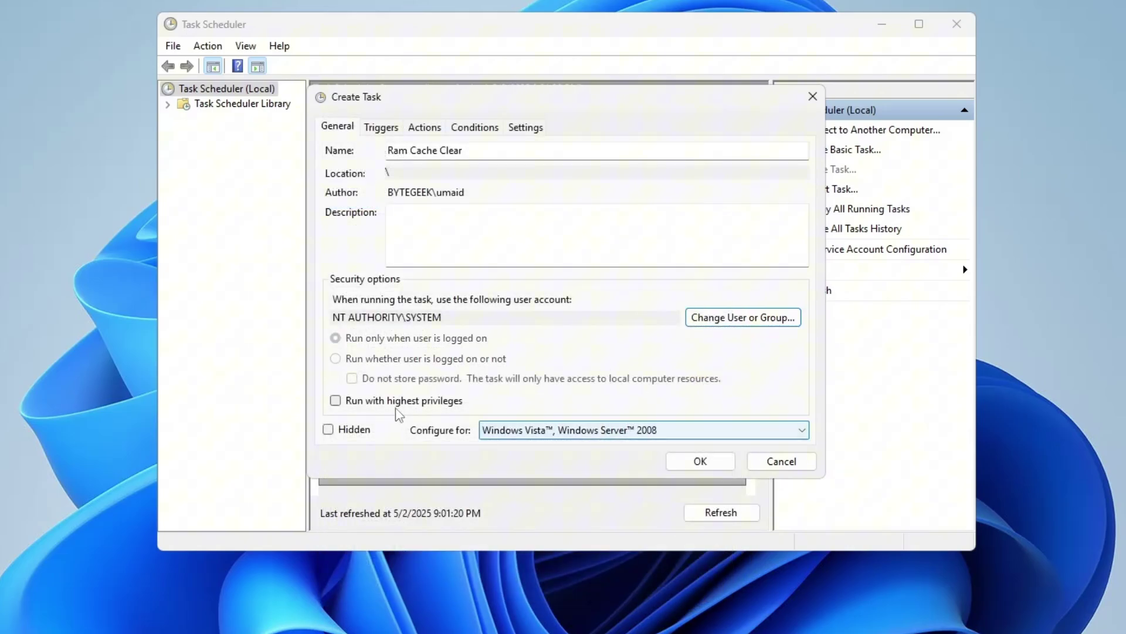
- Enable 'Run with highest privileges', configure for Windows 10, and start a new trigger
{"action": "left_click", "coordinate": [336, 401]}
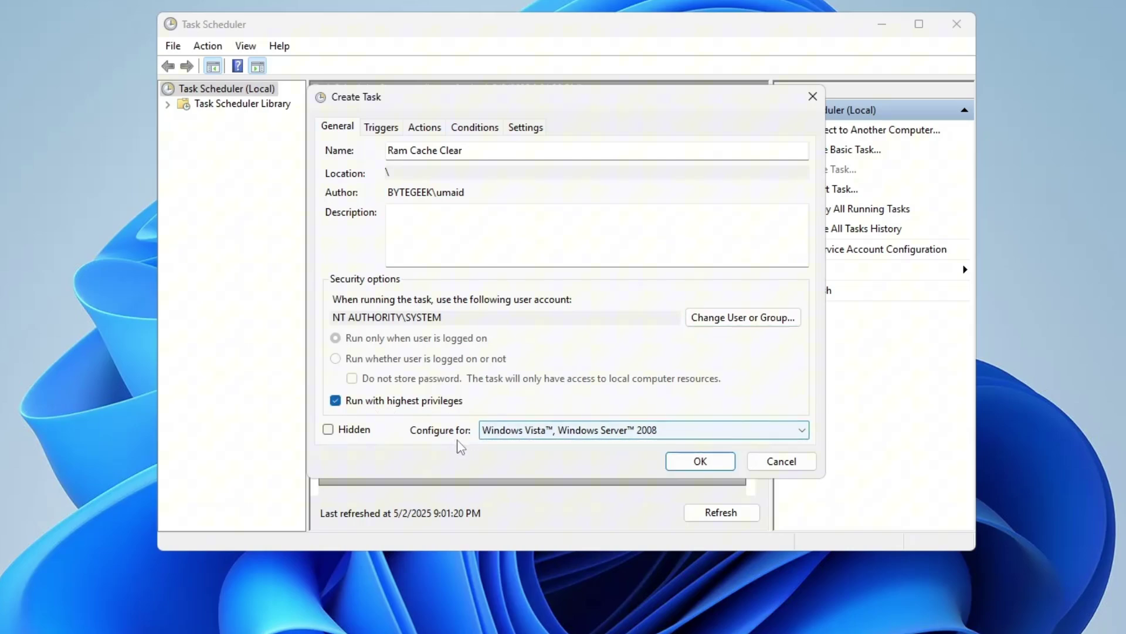
{"action": "left_click", "coordinate": [533, 434]}
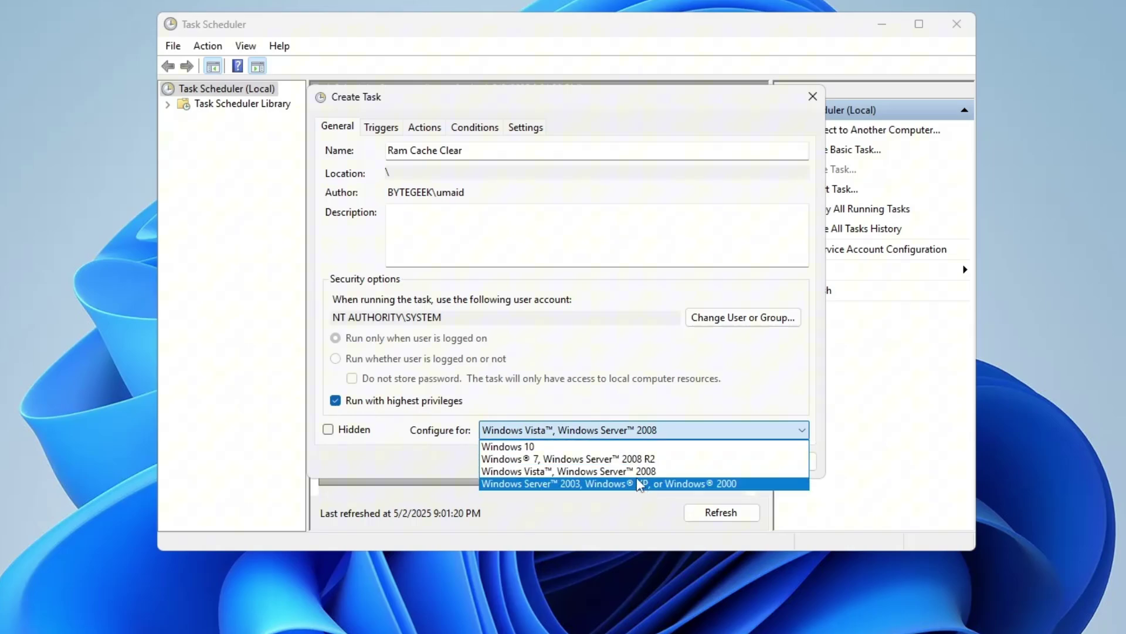
{"action": "left_click", "coordinate": [540, 447]}
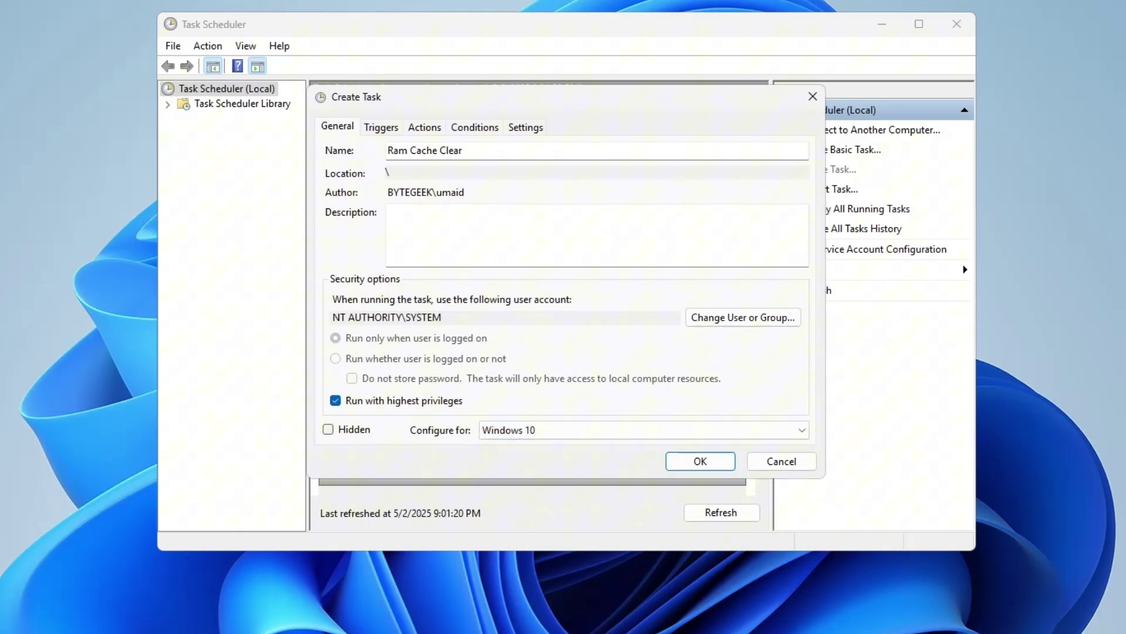
{"action": "left_click", "coordinate": [389, 130]}
{"action": "left_click", "coordinate": [360, 423]}
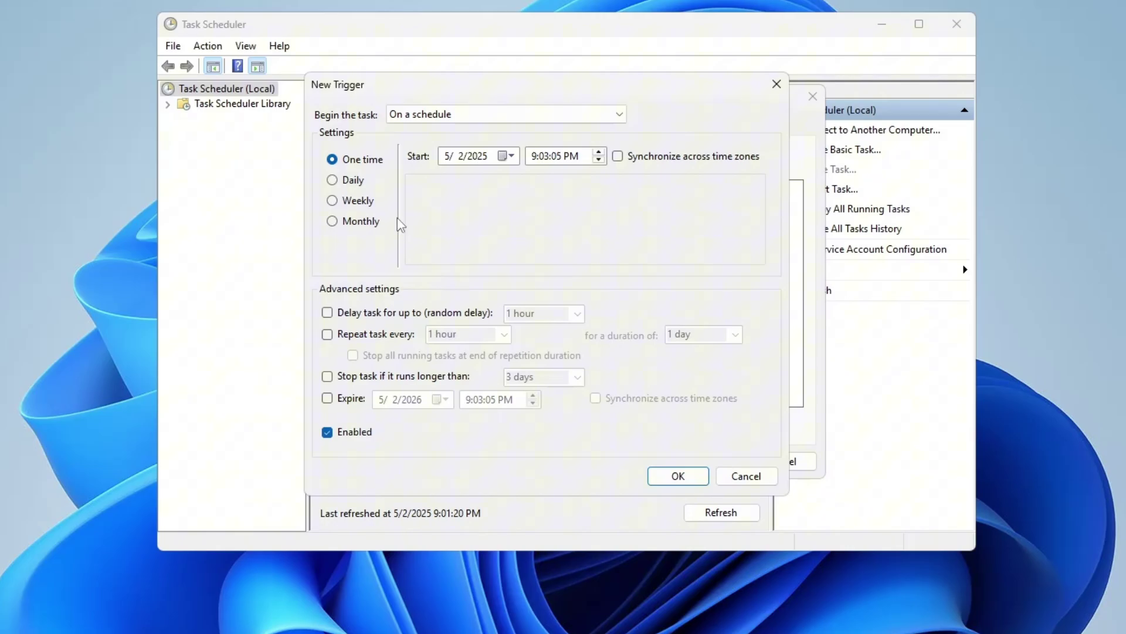
- Make the trigger repeat every 1 hour for an indefinite duration and save it
{"action": "left_click", "coordinate": [327, 333]}
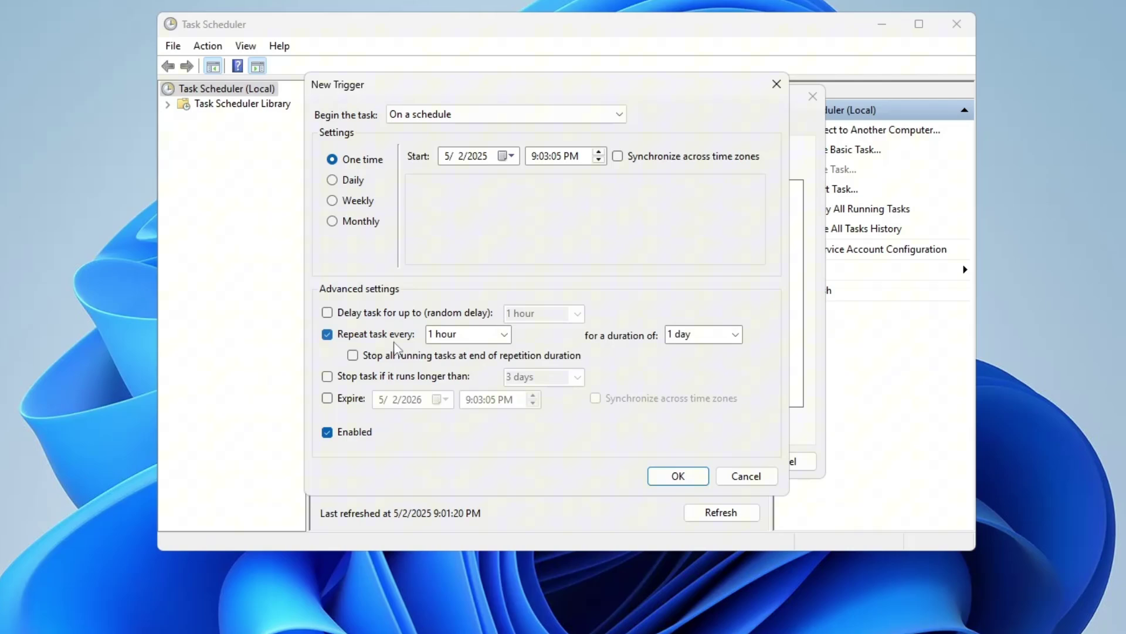
{"action": "left_click", "coordinate": [504, 334]}
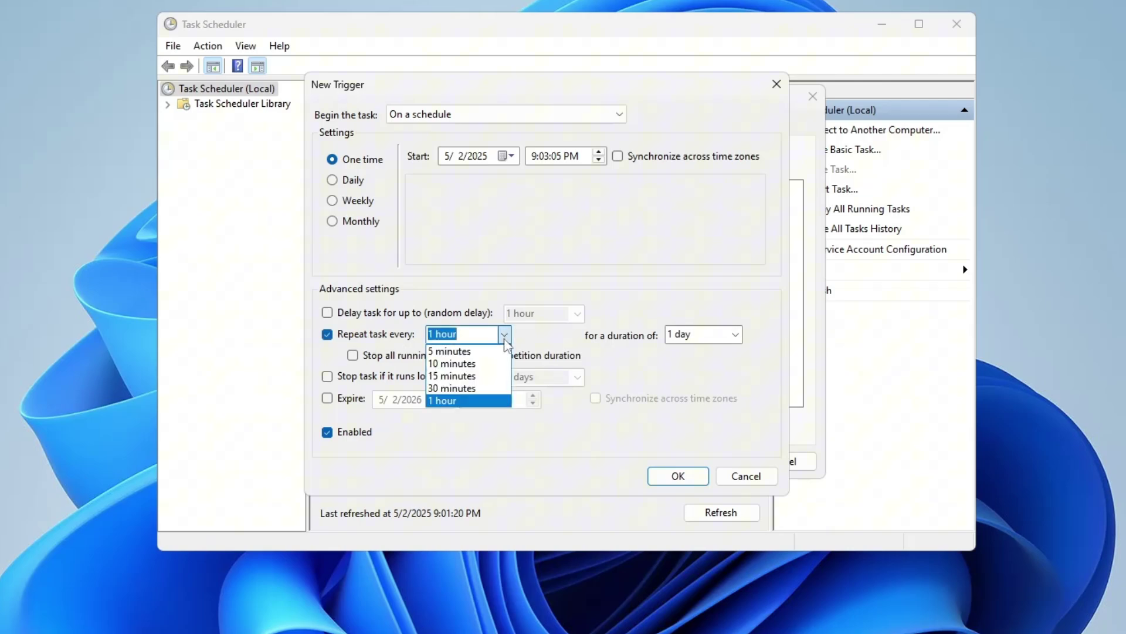
{"action": "left_click", "coordinate": [484, 400]}
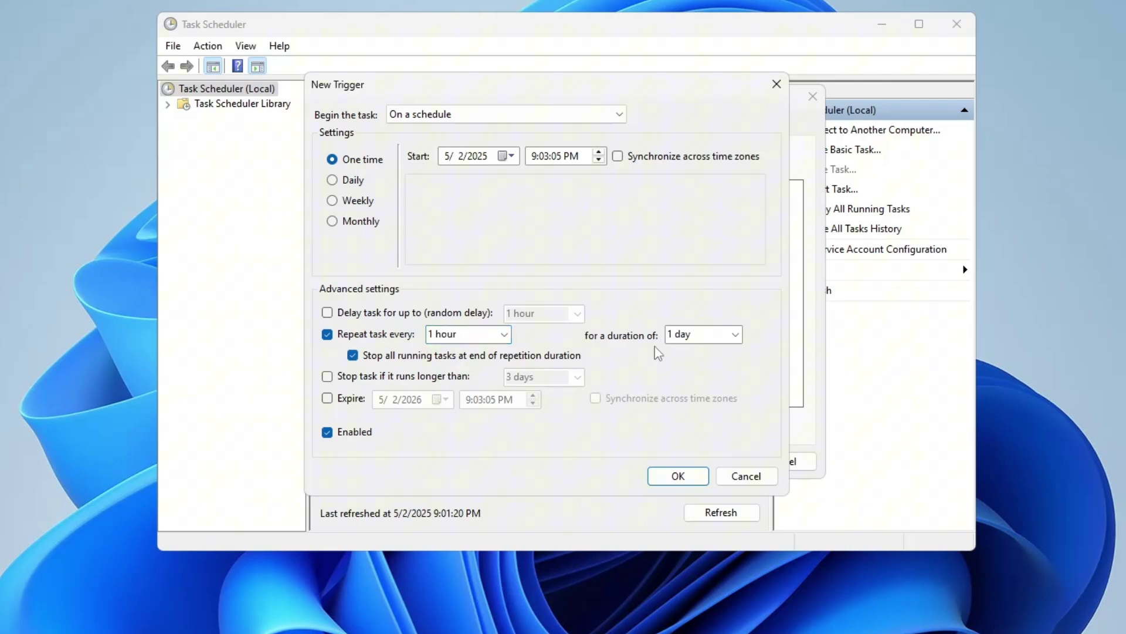
{"action": "left_click", "coordinate": [735, 334]}
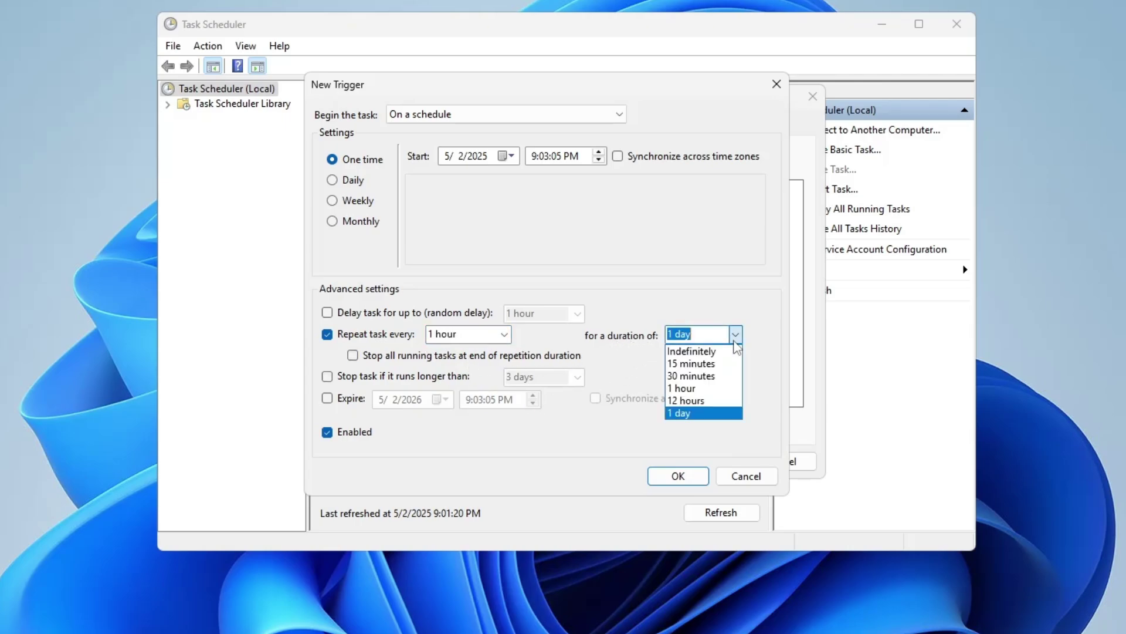
{"action": "left_click", "coordinate": [704, 351]}
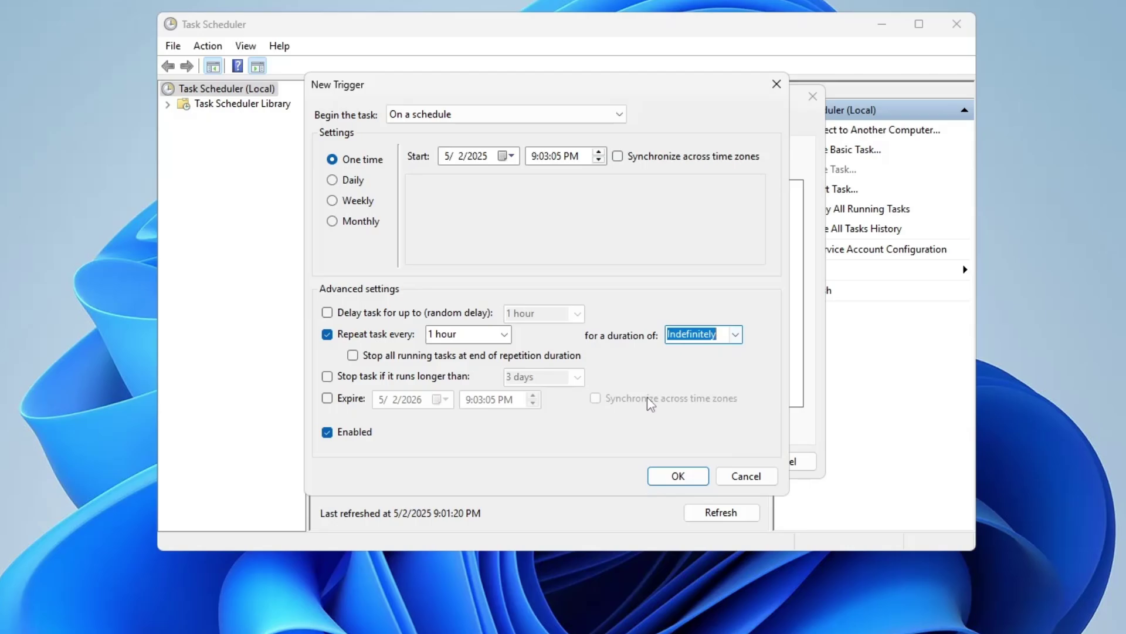
{"action": "left_click", "coordinate": [672, 475]}
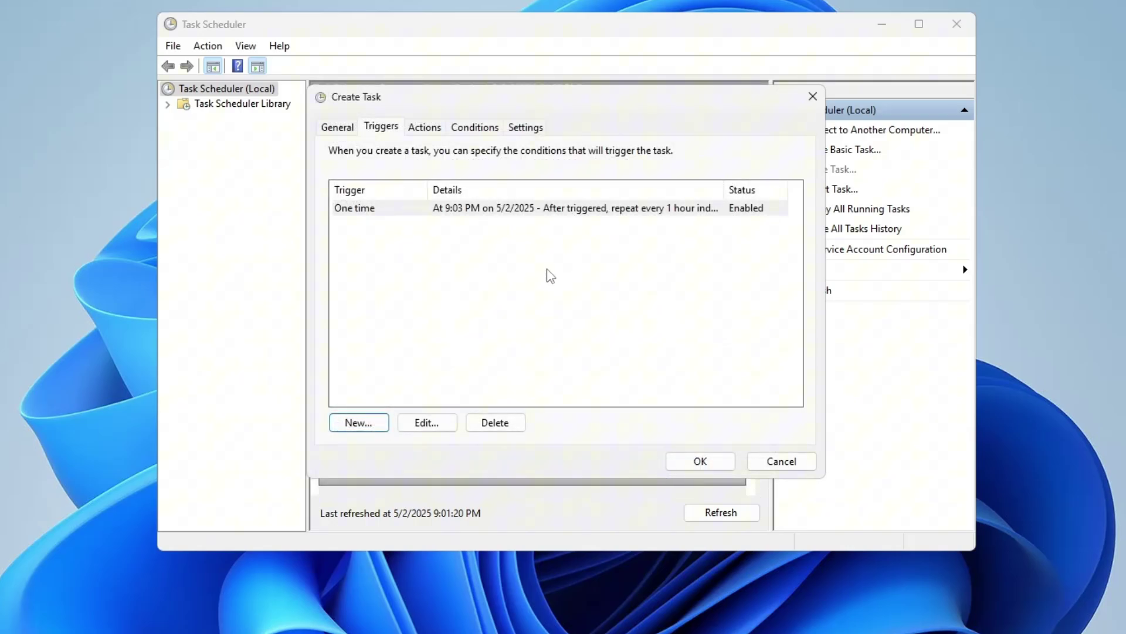
- Add an action running EmptyStandbyList.exe from Downloads, then save the Ram Cache Clear task
{"action": "left_click", "coordinate": [425, 126]}
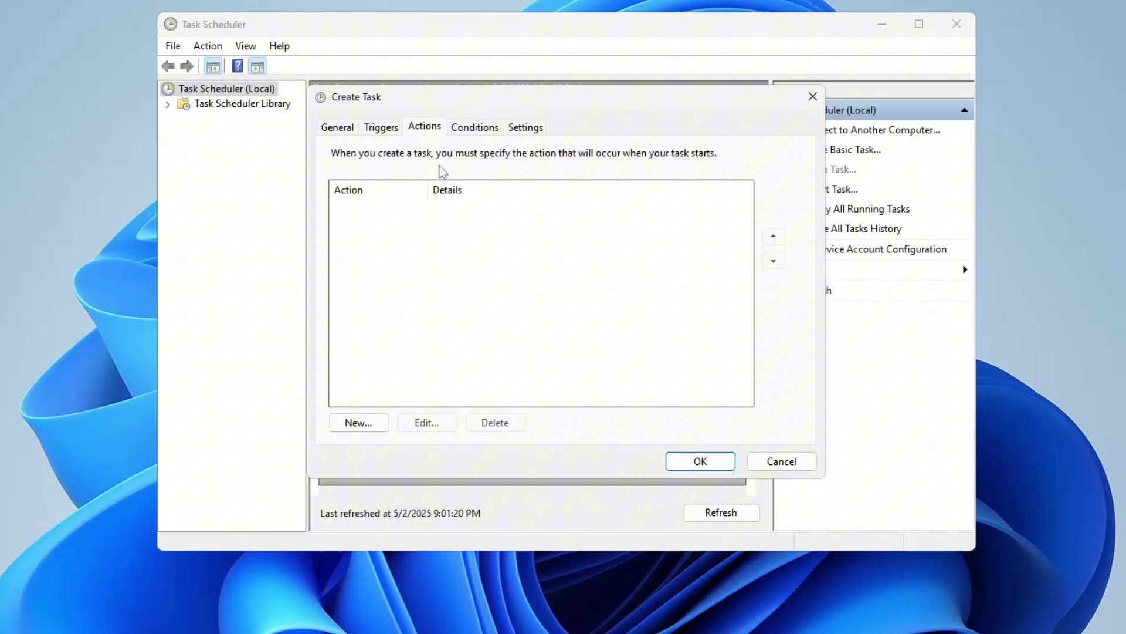
{"action": "left_click", "coordinate": [378, 420]}
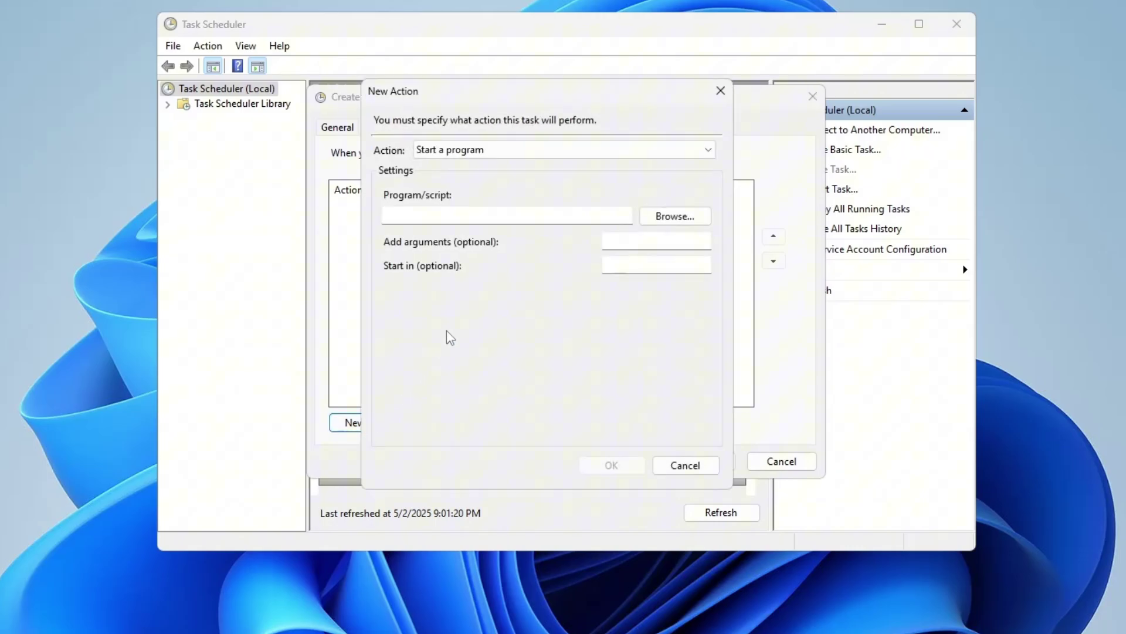
{"action": "left_click", "coordinate": [675, 217]}
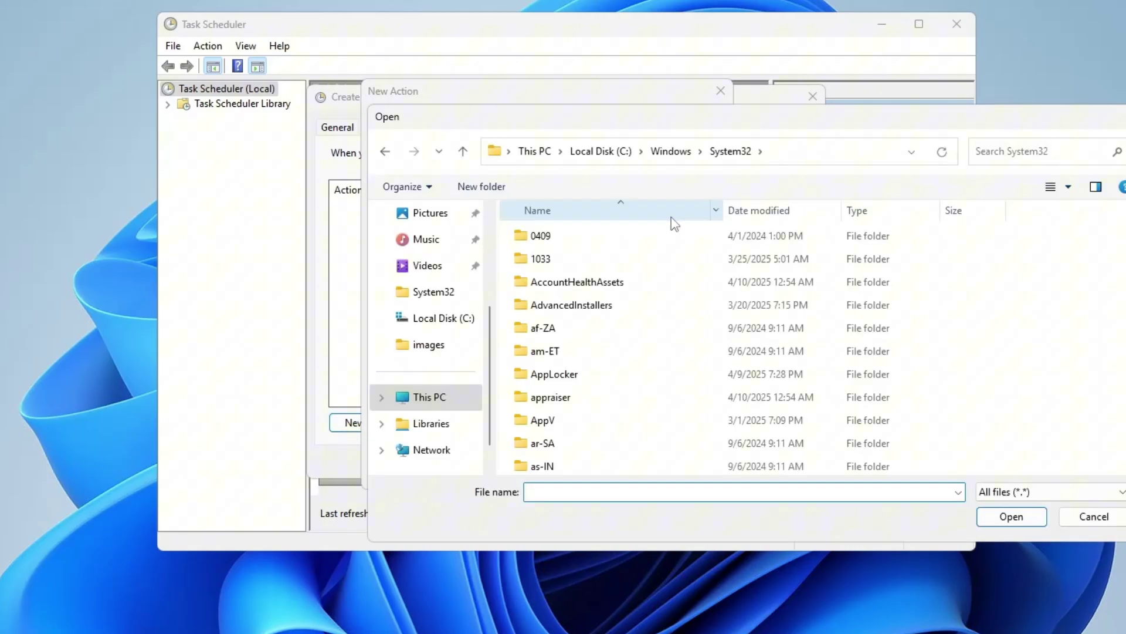
{"action": "scroll", "coordinate": [496, 335], "scroll_direction": "up", "scroll_amount": 3}
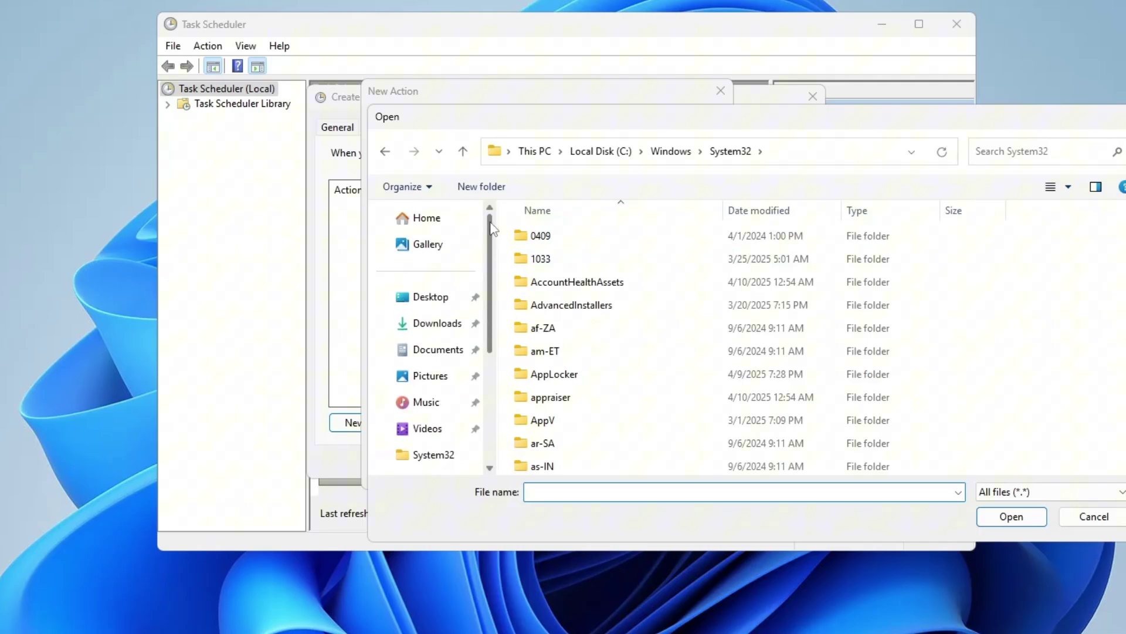
{"action": "left_click", "coordinate": [428, 323]}
{"action": "left_click", "coordinate": [568, 264]}
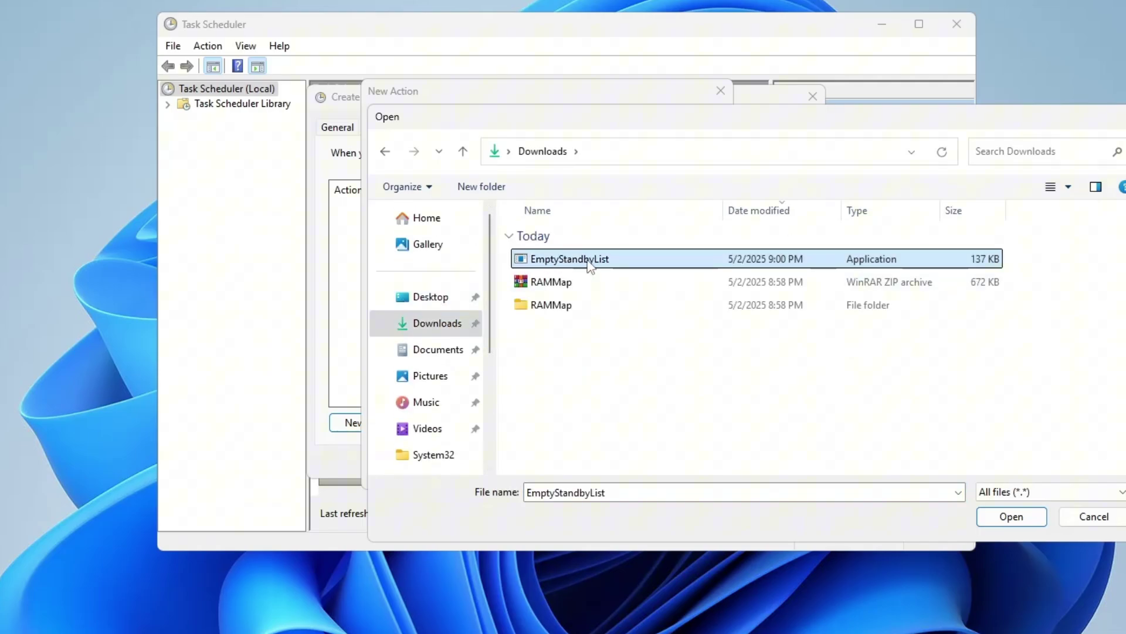
{"action": "double_click", "coordinate": [578, 264]}
{"action": "left_click", "coordinate": [617, 468]}
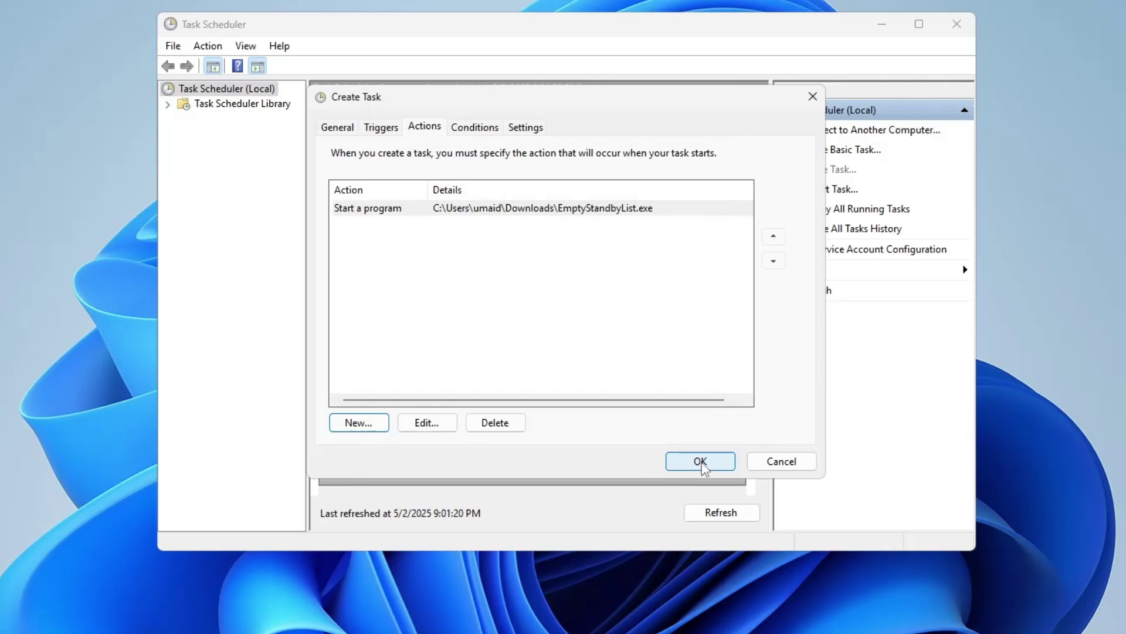
{"action": "left_click", "coordinate": [701, 461]}
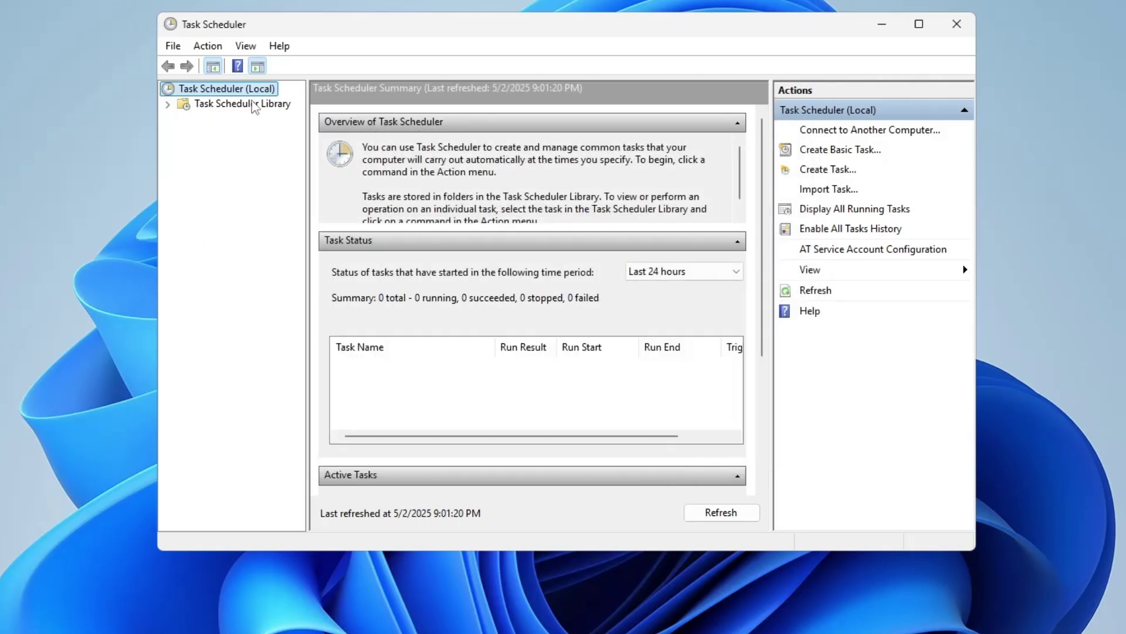
- In the Task Scheduler Library, select Ram Cache Clear, widen the Name column, and review its options
{"action": "left_click", "coordinate": [254, 105]}
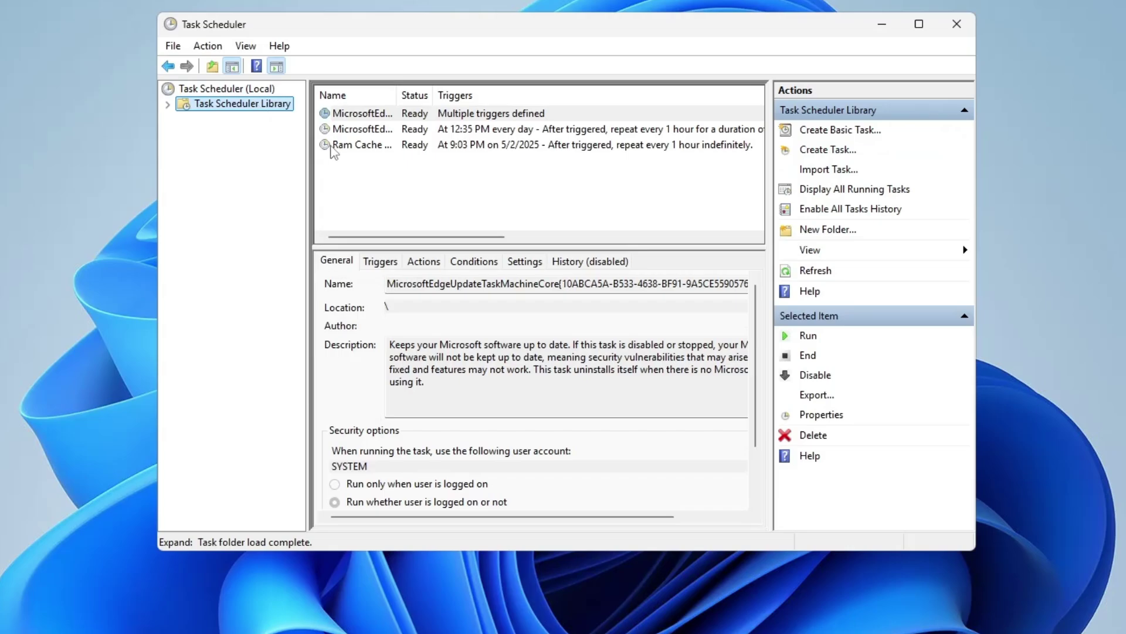
{"action": "left_click", "coordinate": [331, 146]}
{"action": "double_click", "coordinate": [395, 97]}
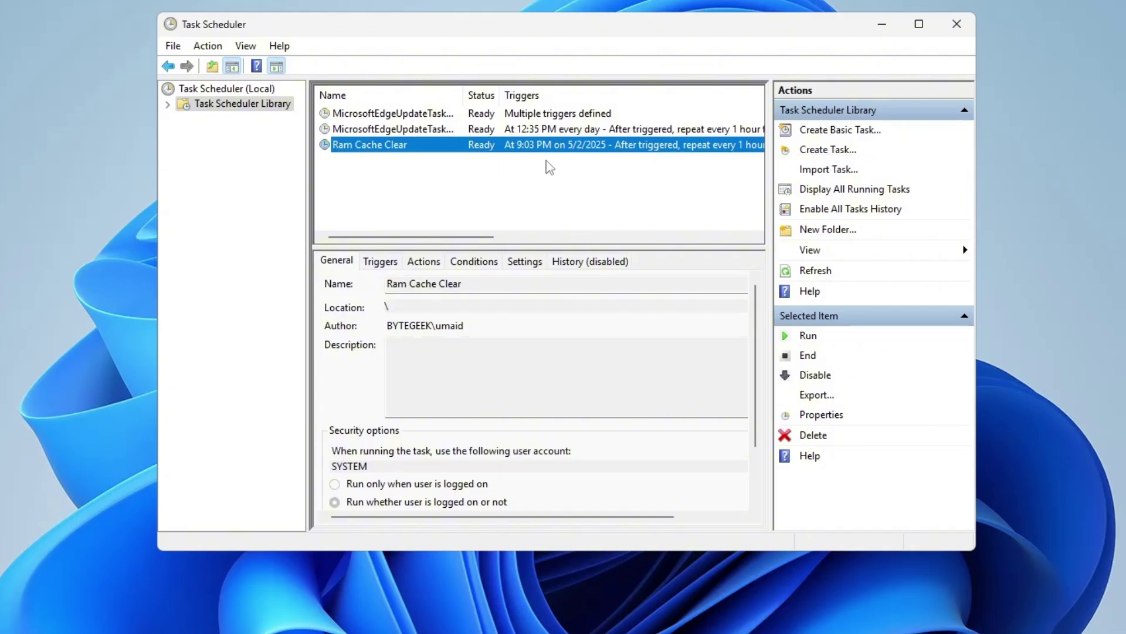
{"action": "right_click", "coordinate": [488, 149]}
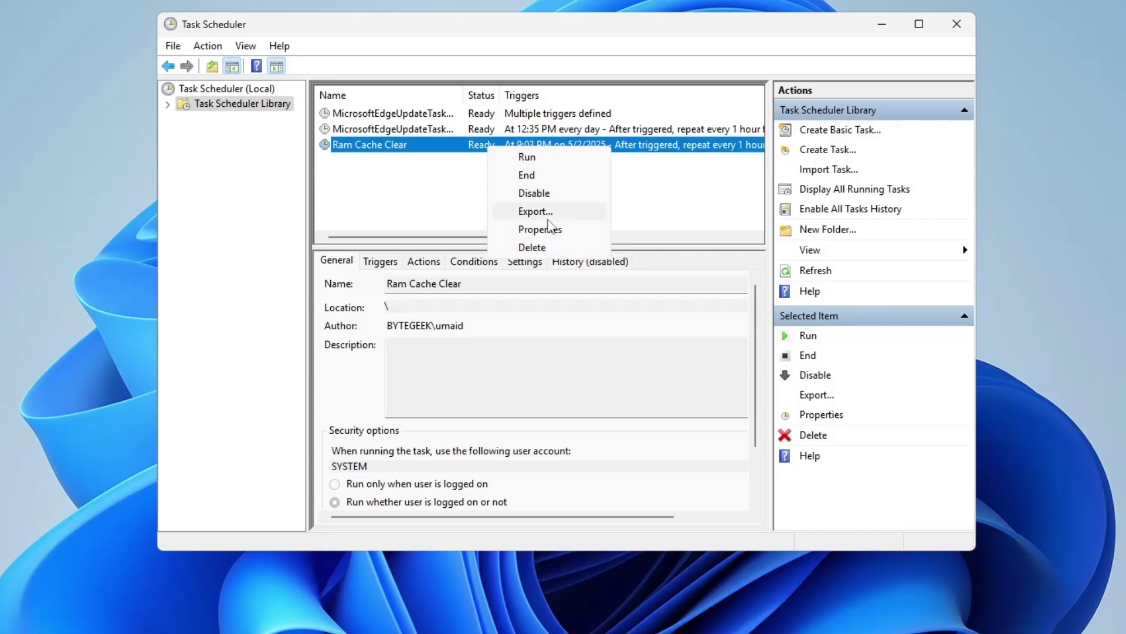
{"action": "left_click", "coordinate": [666, 204]}
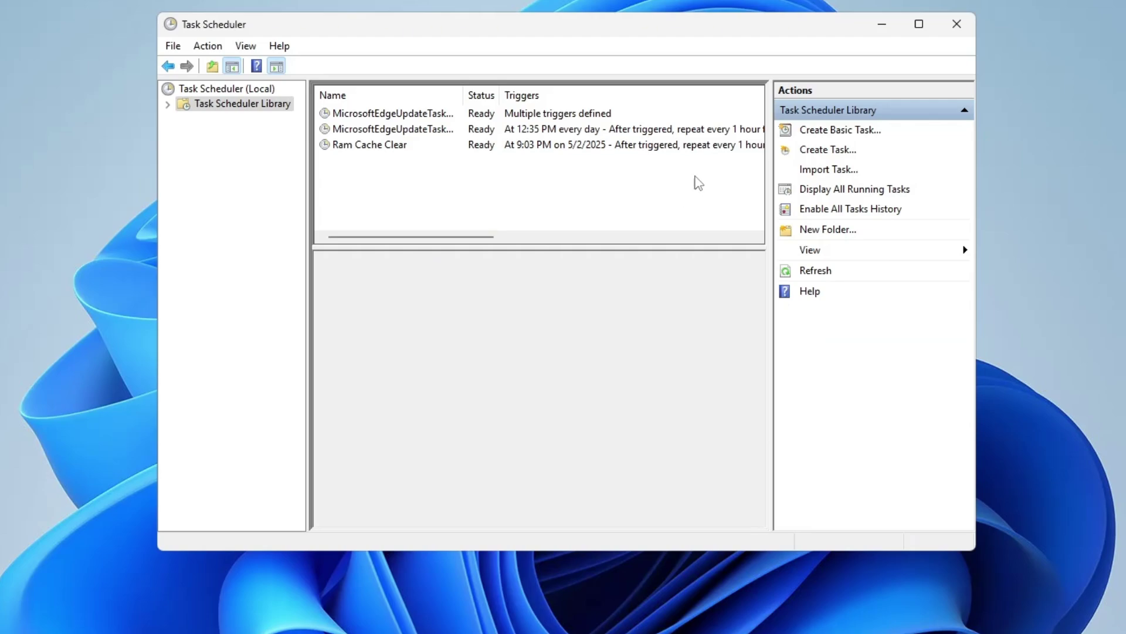
- Close the Task Scheduler window
{"action": "left_click", "coordinate": [957, 34]}
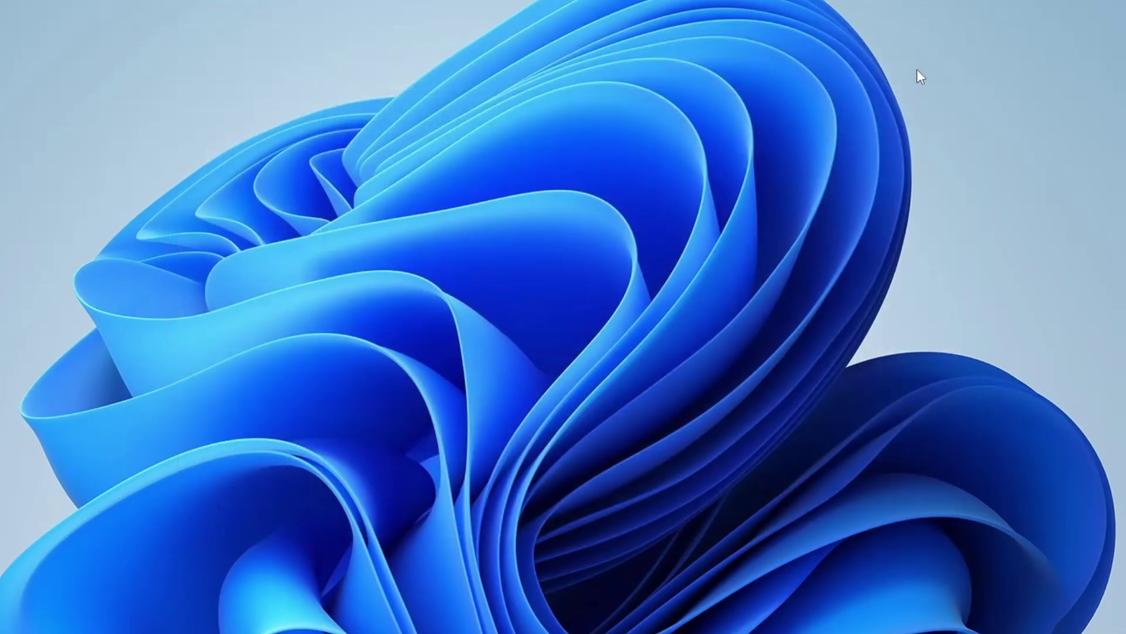